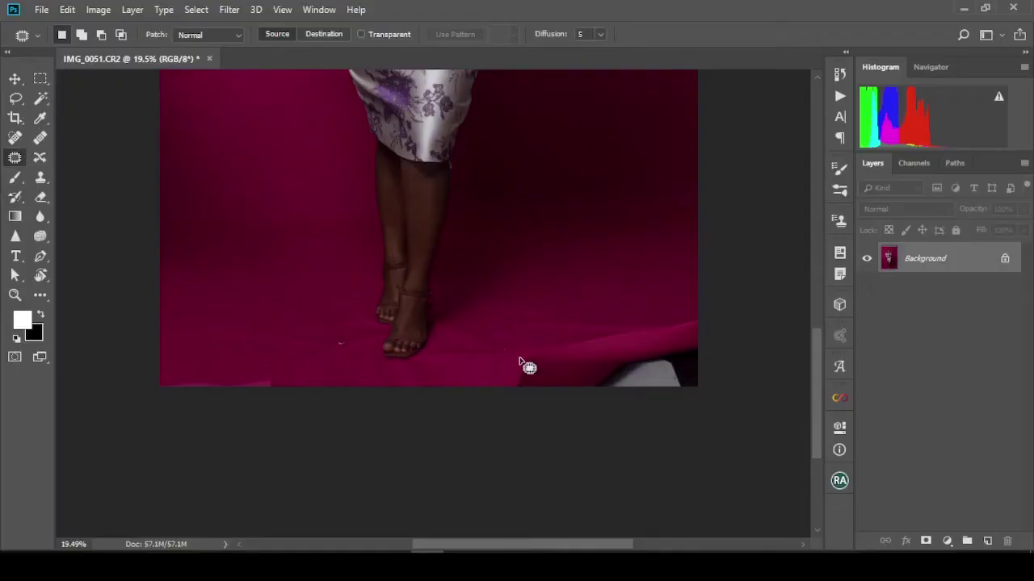
Blur Layer 1 about 6.4 px and Apply Image Layer 1 to Layer 1 copy in Subtract mode.
left_click_drag(525, 363, 598, 250)
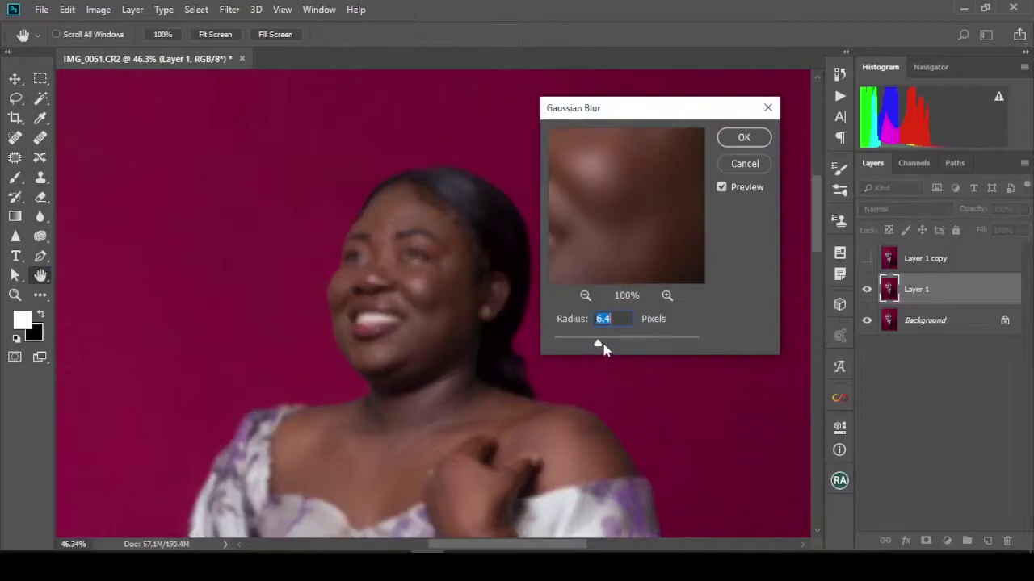
left_click(98, 9)
left_click(132, 232)
left_click(670, 86)
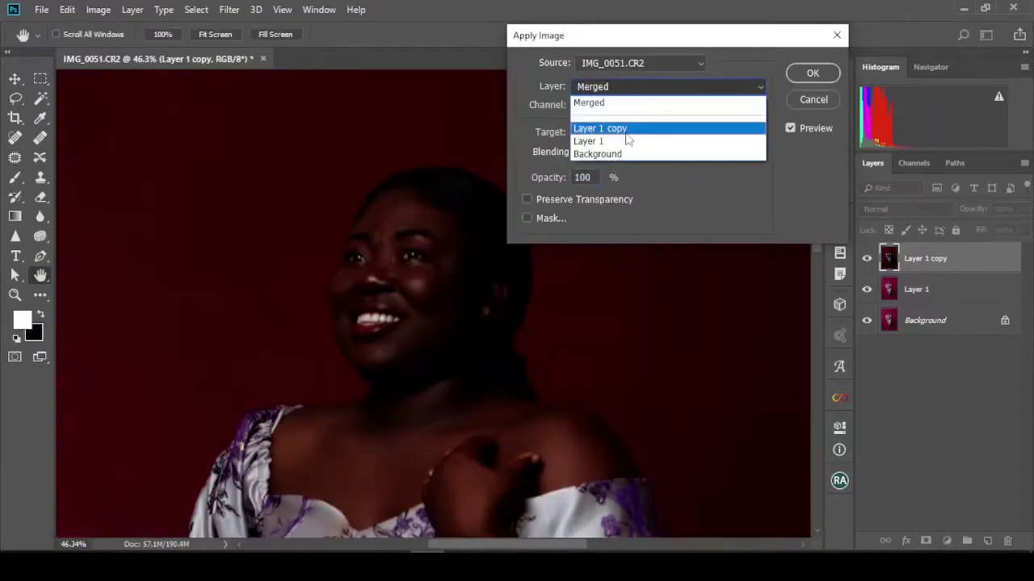
left_click(622, 140)
left_click(628, 151)
left_click(600, 466)
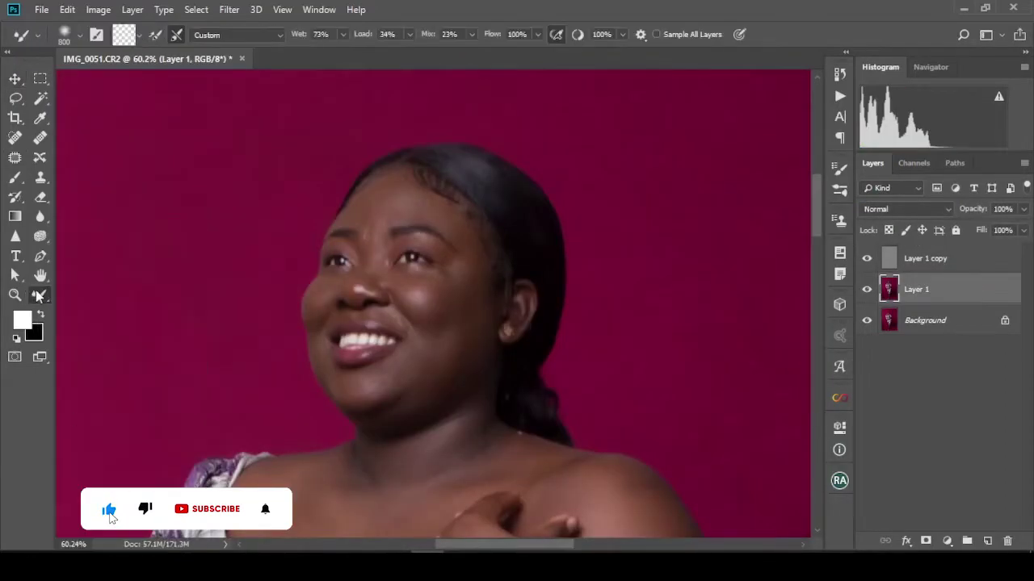
Paint over uneven skin on Layer 1 with an enlarged Mixer Brush.
scroll(431, 318, "up", 5)
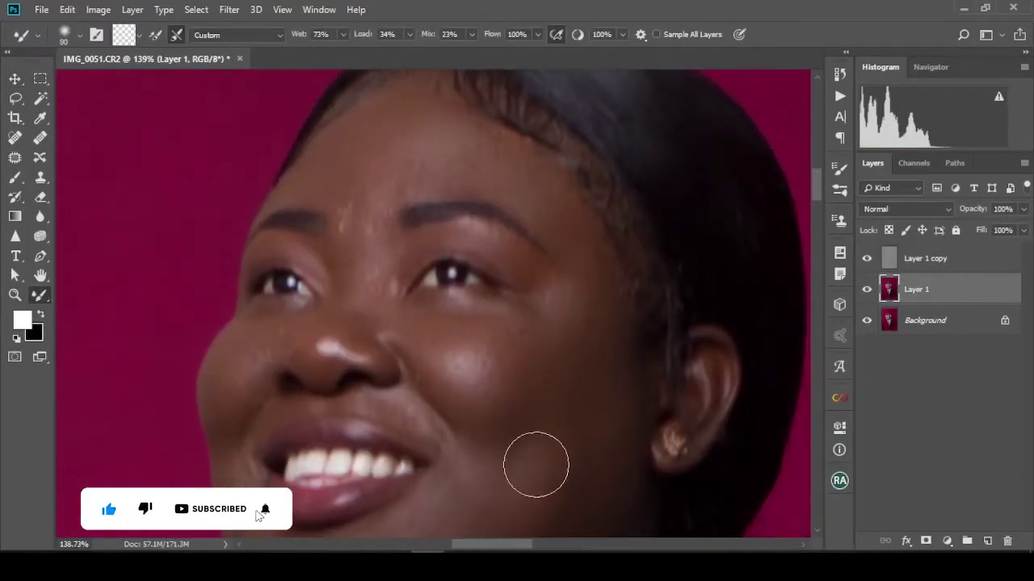
scroll(536, 391, "down", 2)
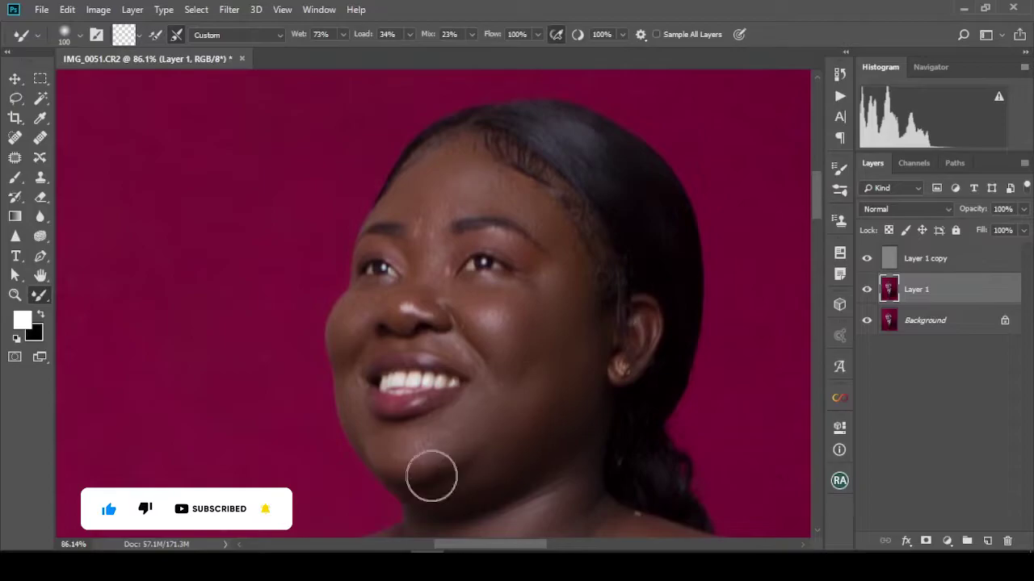
scroll(558, 267, "up", 2)
scroll(389, 393, "up", 1)
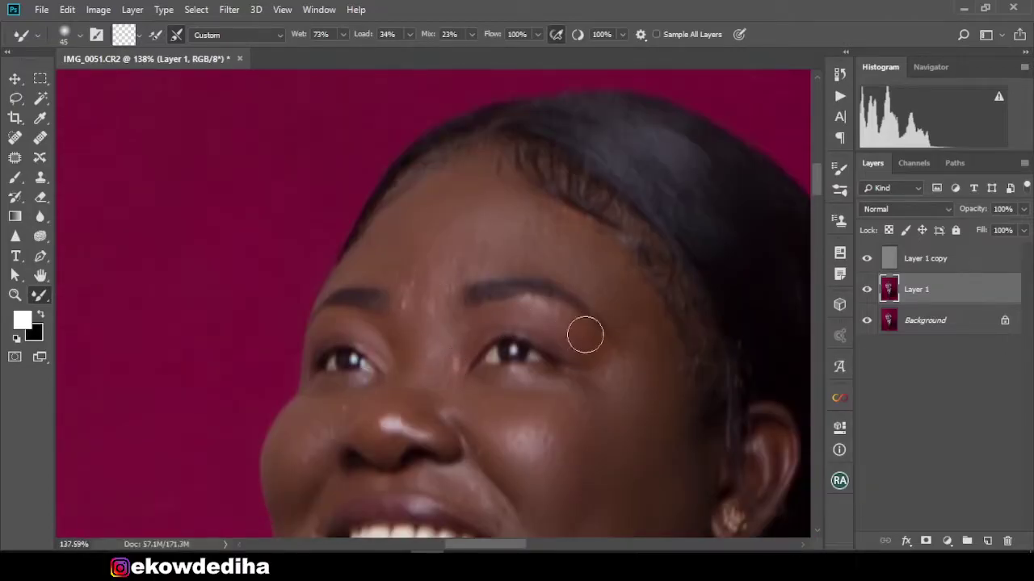
scroll(335, 328, "down", 2)
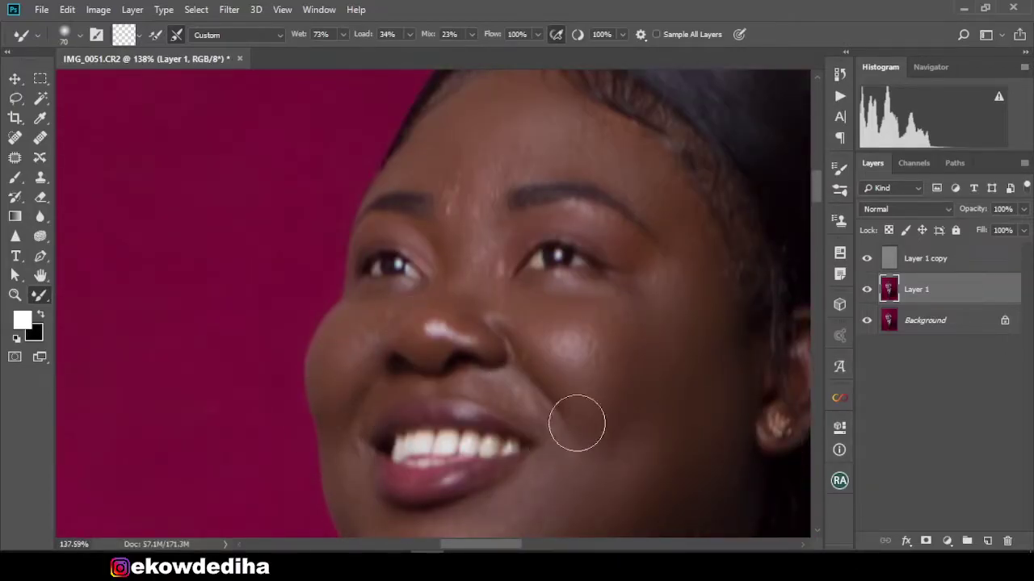
scroll(576, 423, "down", 3)
scroll(349, 388, "down", 3)
key("bracketright")
key("bracketright")
key("bracketright")
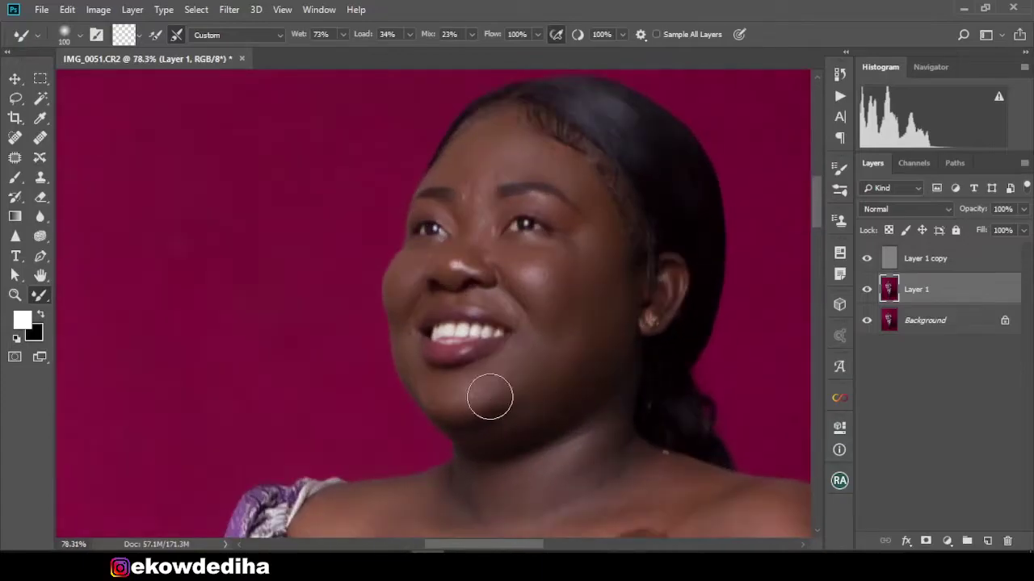
scroll(524, 509, "down", 3)
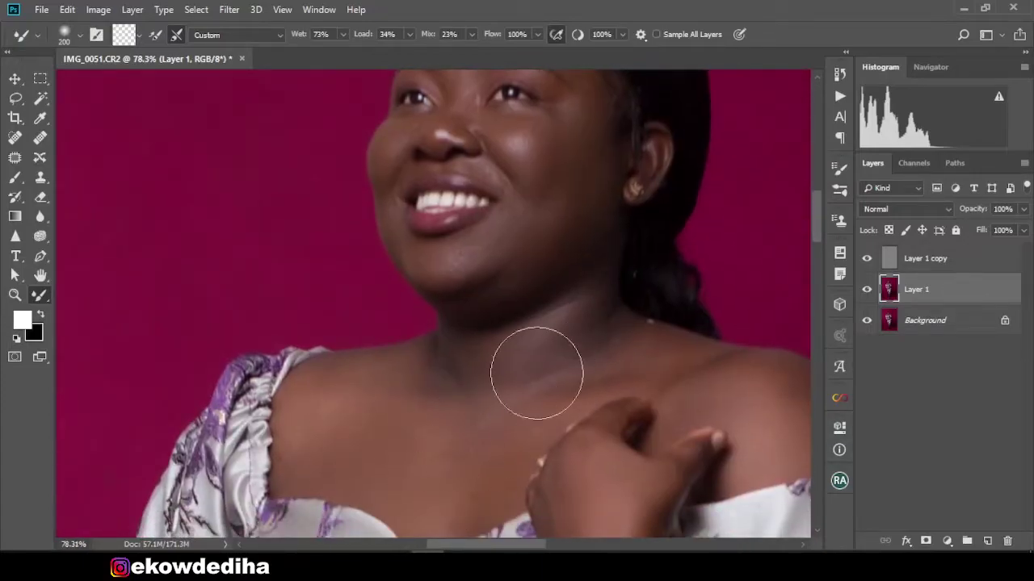
scroll(626, 310, "down", 3)
scroll(487, 431, "down", 2)
scroll(495, 356, "down", 3)
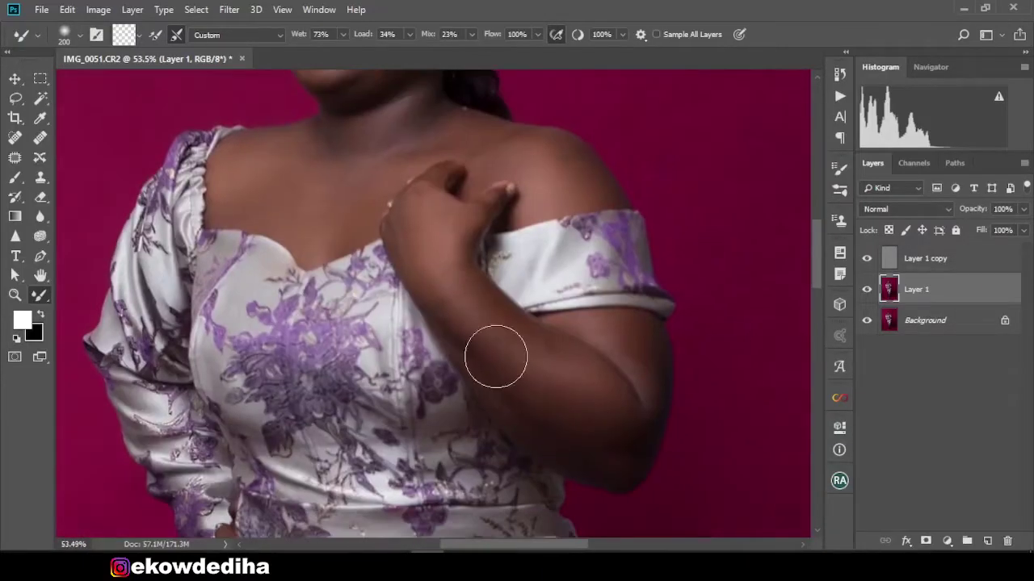
scroll(406, 424, "up", 3)
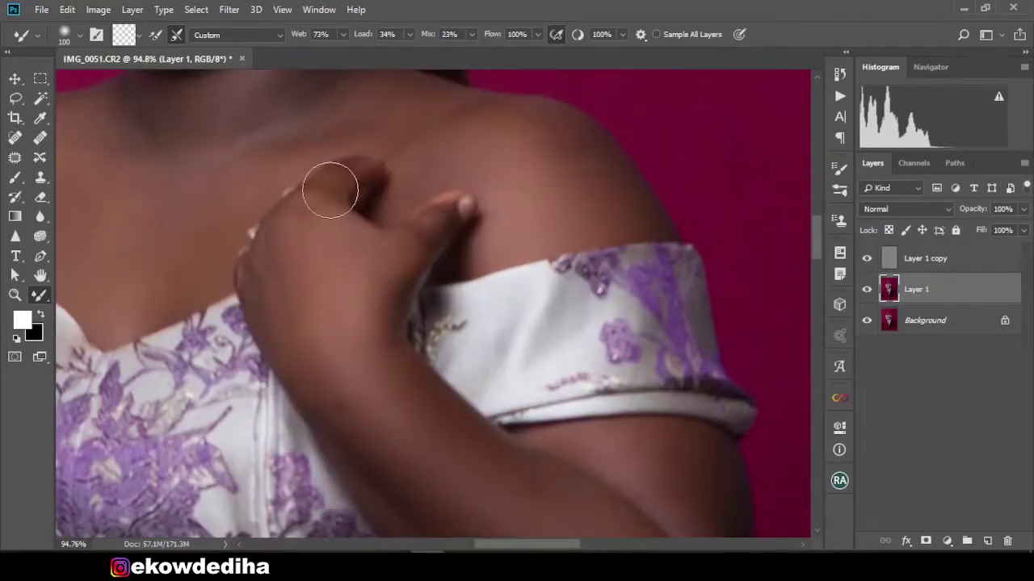
scroll(637, 323, "down", 3)
scroll(623, 362, "down", 2)
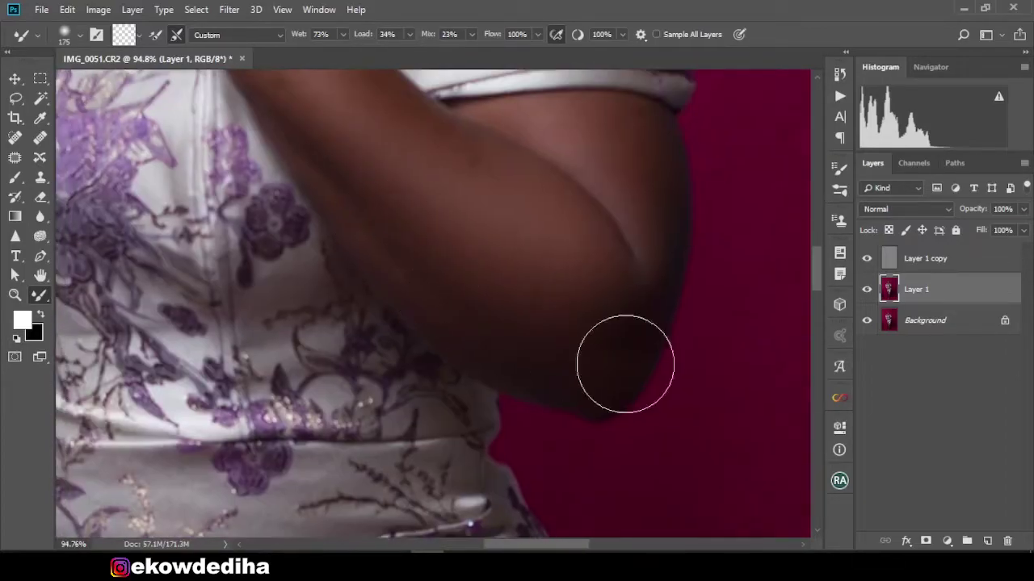
scroll(570, 358, "down", 2)
scroll(423, 261, "down", 3)
scroll(423, 262, "down", 3)
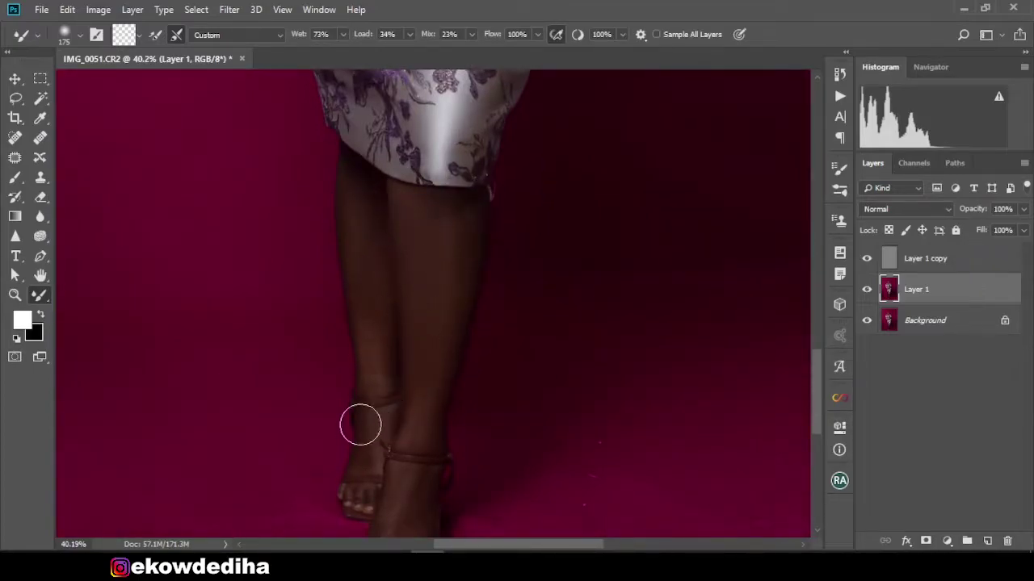
scroll(411, 405, "down", 2)
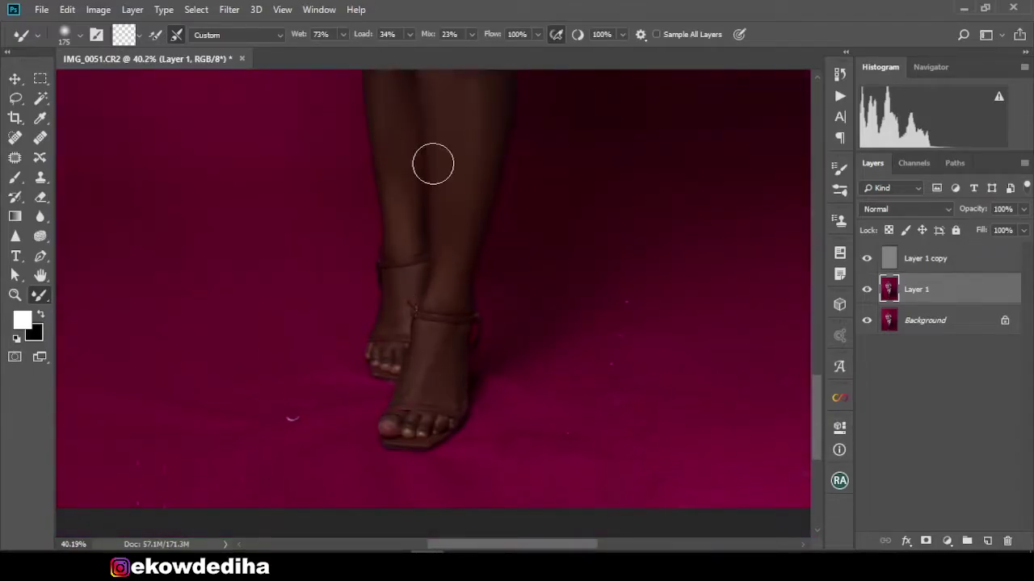
scroll(474, 476, "down", 2)
scroll(473, 475, "down", 2)
scroll(382, 400, "up", 5)
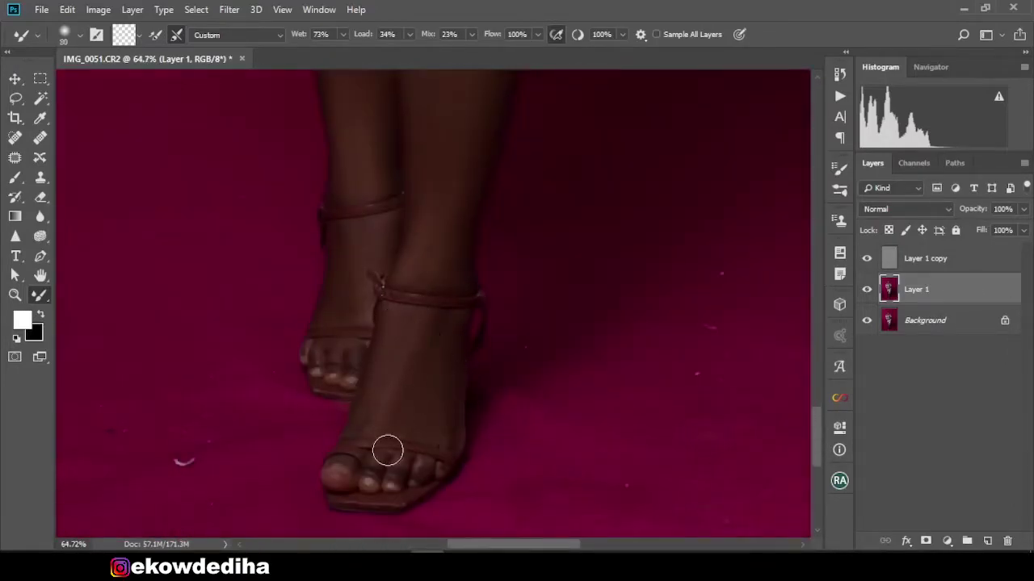
scroll(387, 450, "up", 3)
scroll(351, 374, "up", 2)
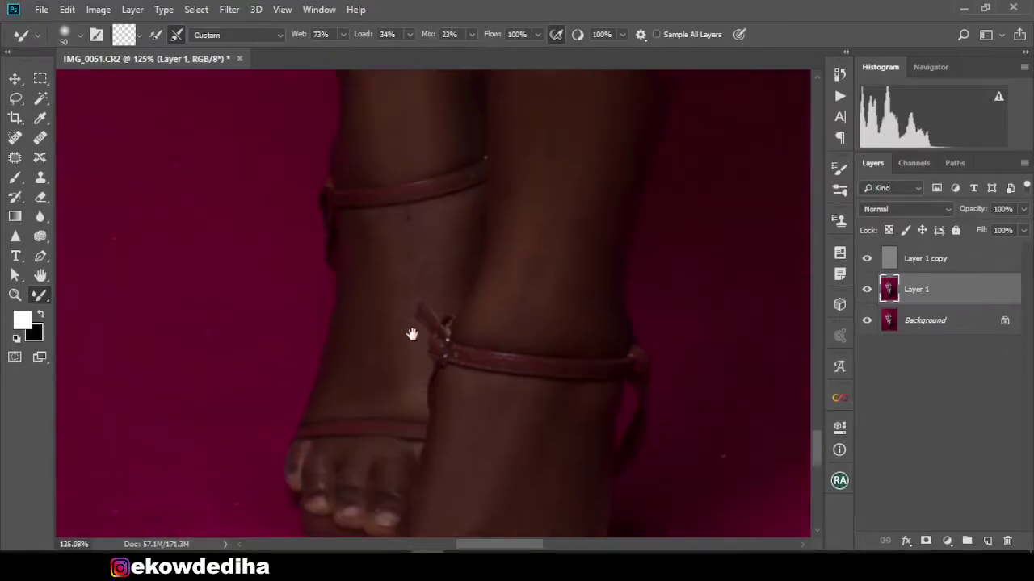
scroll(473, 428, "up", 3)
scroll(496, 254, "down", 2)
scroll(495, 254, "up", 5)
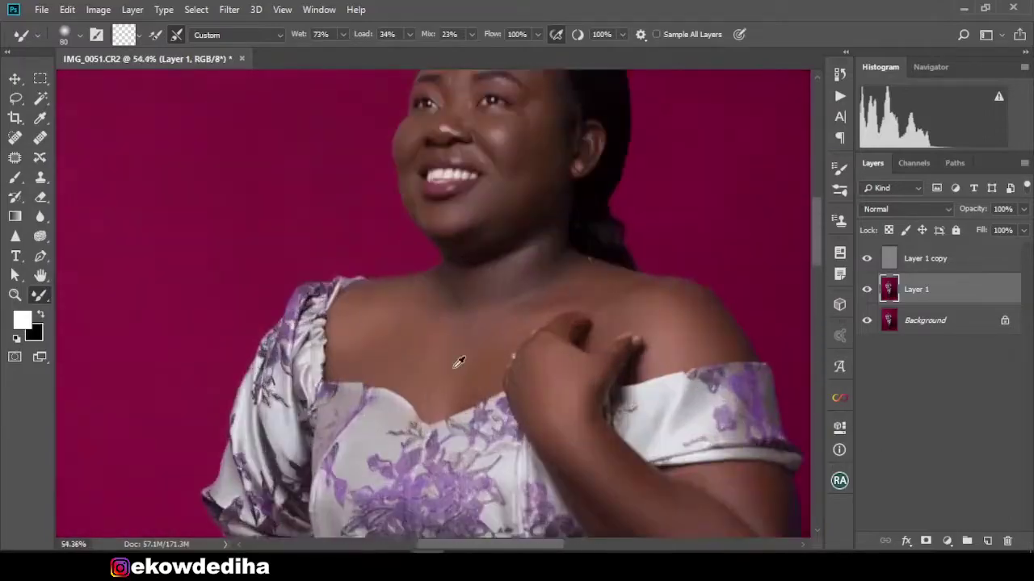
scroll(630, 227, "up", 2)
scroll(630, 227, "down", 2)
scroll(570, 256, "up", 3)
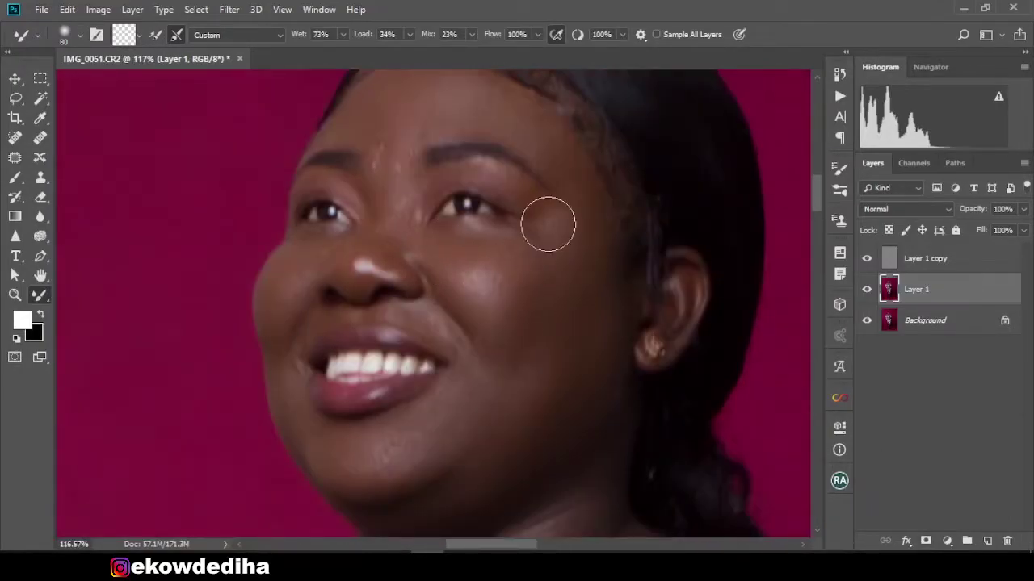
scroll(476, 153, "up", 2)
scroll(616, 261, "down", 2)
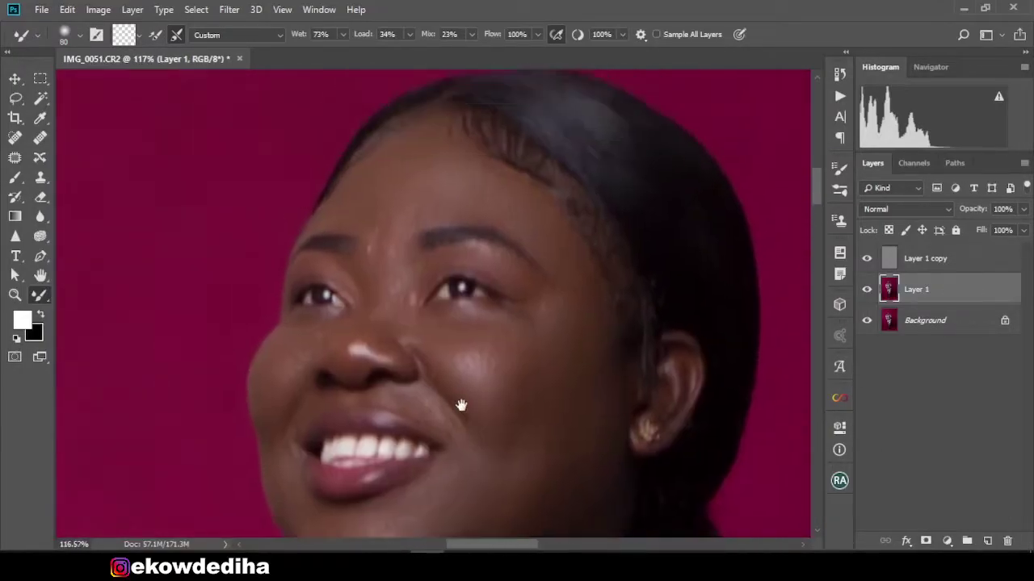
Lasso and smooth patches on the neck, chin and both cheeks.
key("l")
left_click_drag(387, 137, 554, 231)
right_click(488, 210)
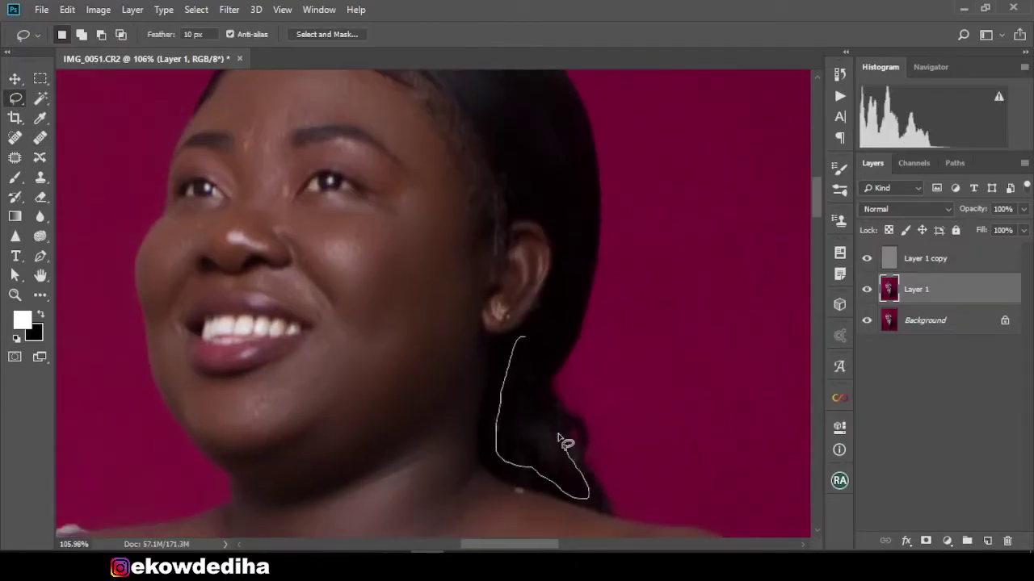
mouse_move(362, 325)
left_mouse_down()
mouse_move(436, 329)
mouse_move(362, 326)
left_mouse_up()
left_click_drag(313, 232, 321, 226)
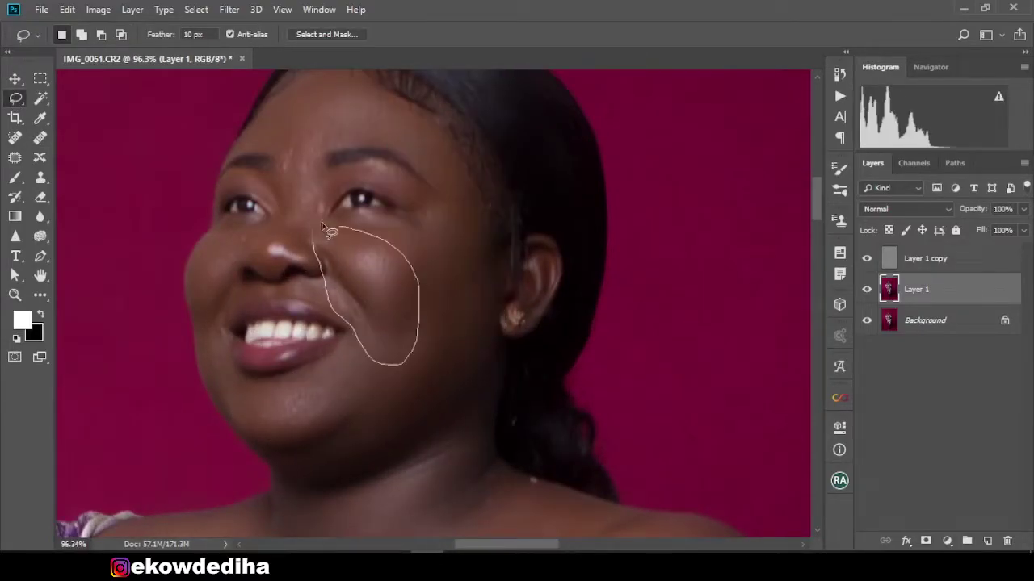
right_click(302, 208)
scroll(302, 208, "up", 3)
key("Escape")
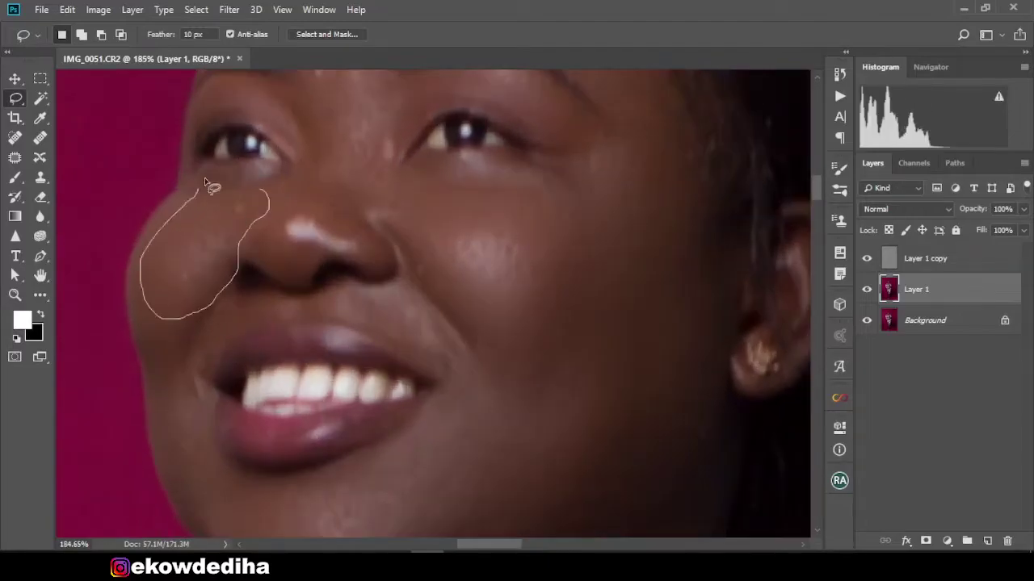
mouse_move(208, 295)
left_mouse_down()
mouse_move(202, 483)
mouse_move(207, 381)
left_mouse_up()
scroll(208, 381, "down", 1)
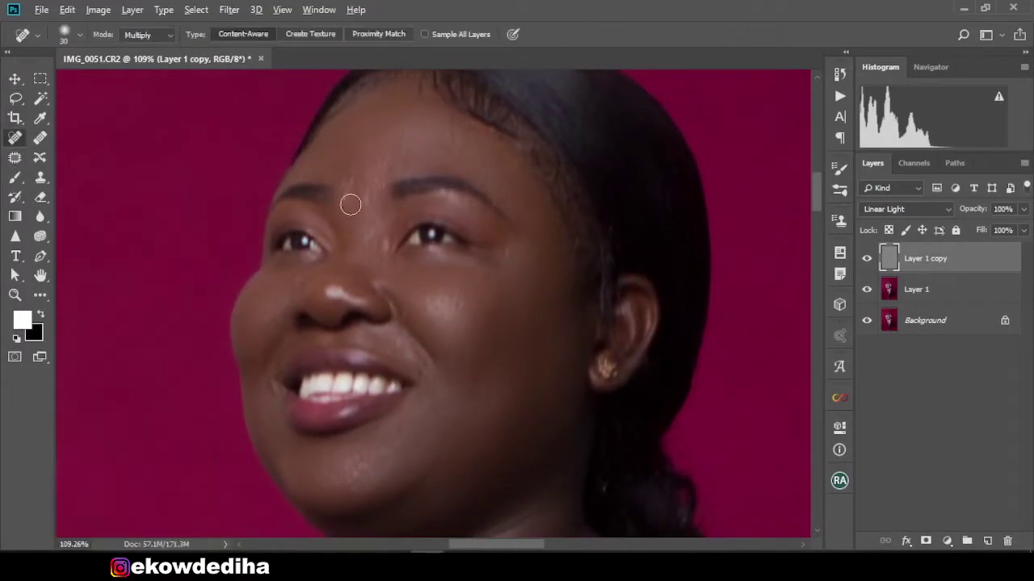
Spot-heal blemishes on the forehead, cheek and neck of Layer 1 copy, then zoom out to review.
left_click_drag(343, 212, 333, 165)
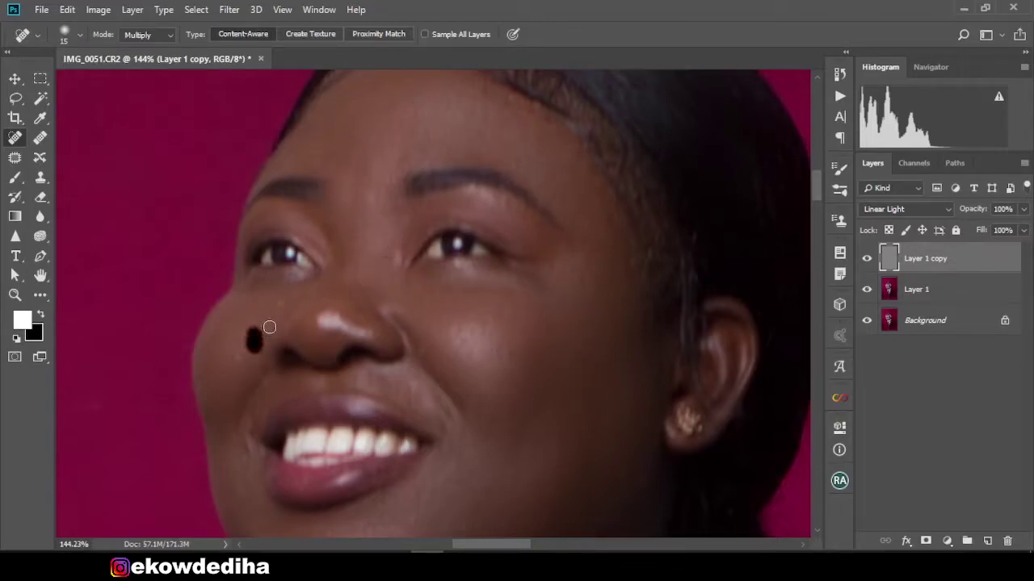
scroll(485, 308, "down", 3)
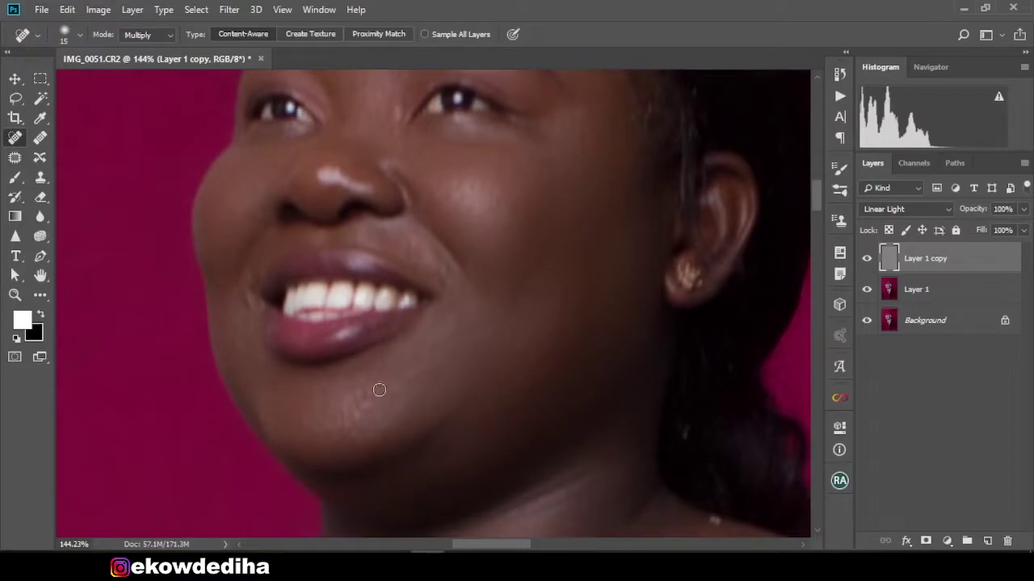
scroll(623, 347, "down", 4)
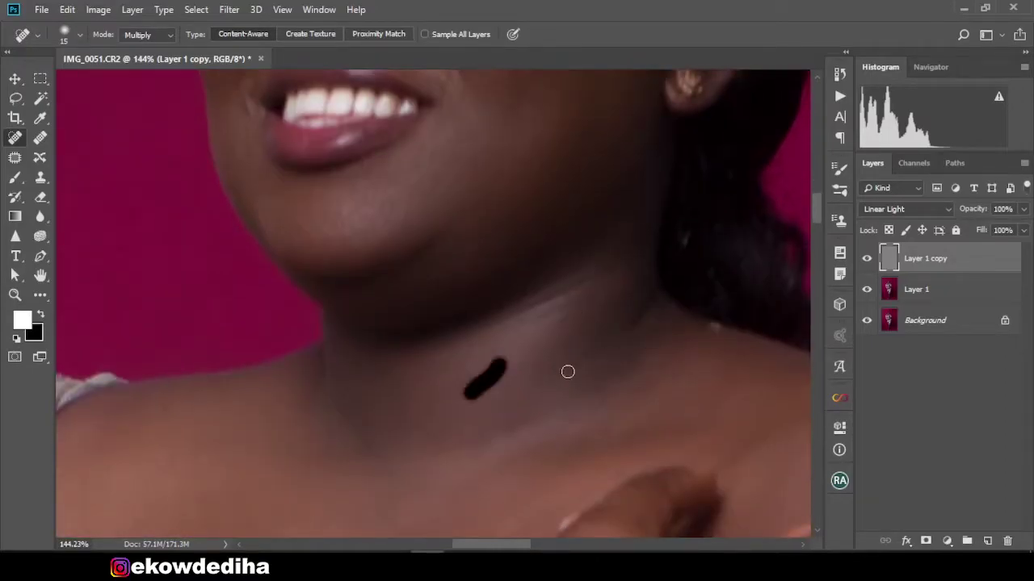
scroll(568, 372, "down", 4)
left_click_drag(330, 381, 358, 355)
key("ctrl+0")
scroll(452, 242, "up", 5)
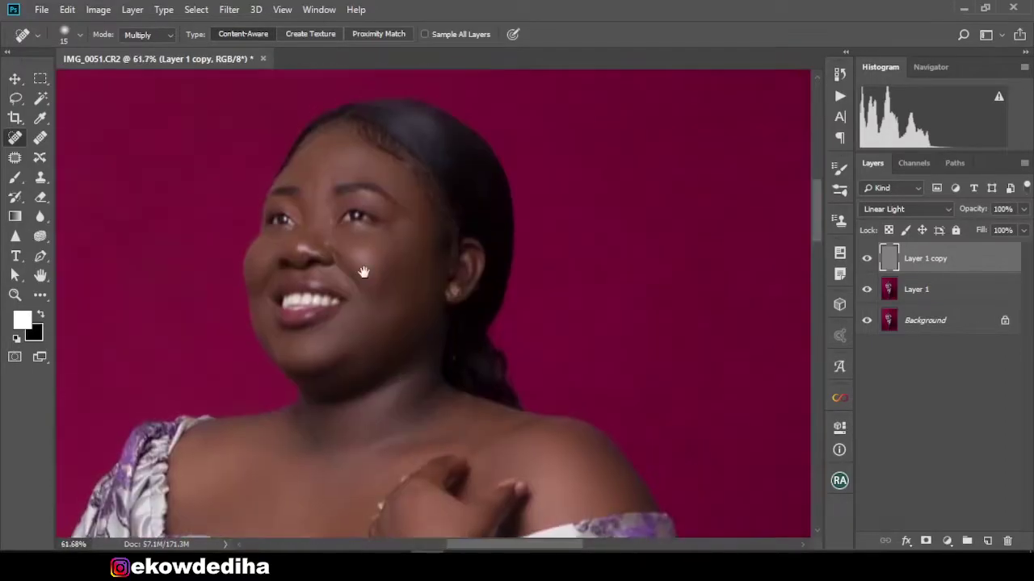
Group Layer 1 and Layer 1 copy, then add the Magic Smile teeth-brightening group.
left_click(945, 289, "shift")
key("ctrl+g")
left_click(839, 481)
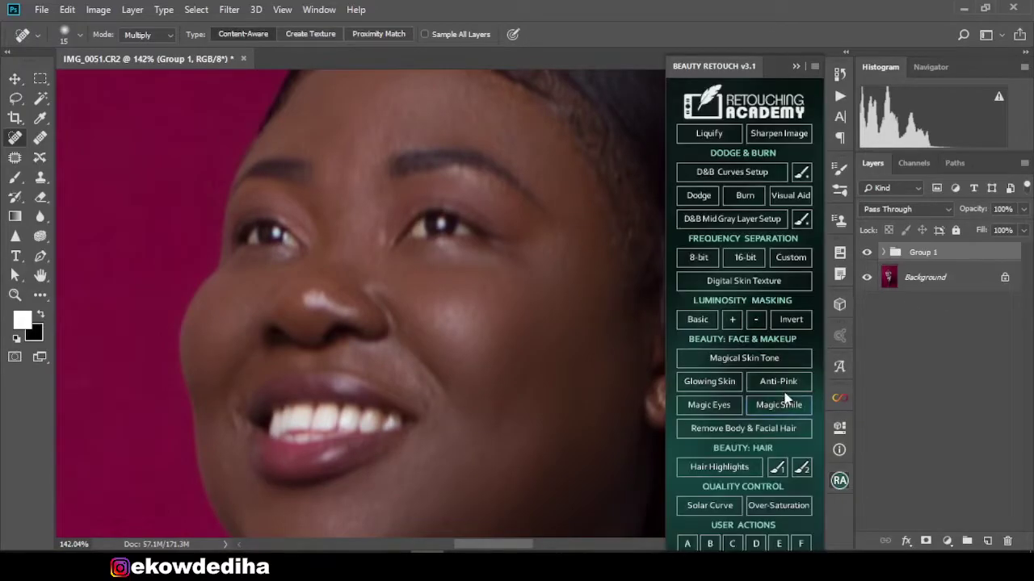
left_click(797, 66)
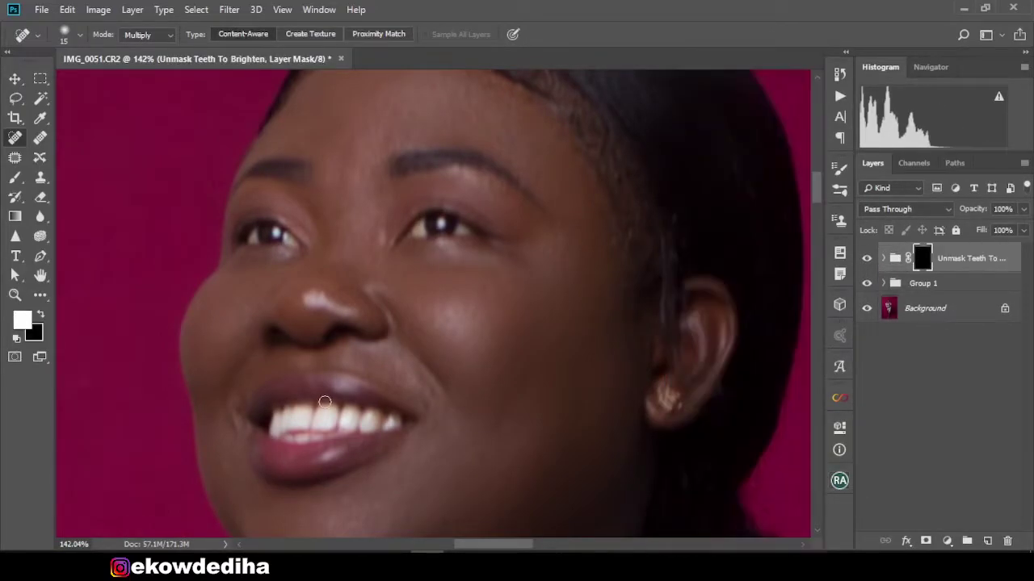
Paint white over the teeth on the group mask with a smaller brush.
left_click(15, 179)
key("bracketleft")
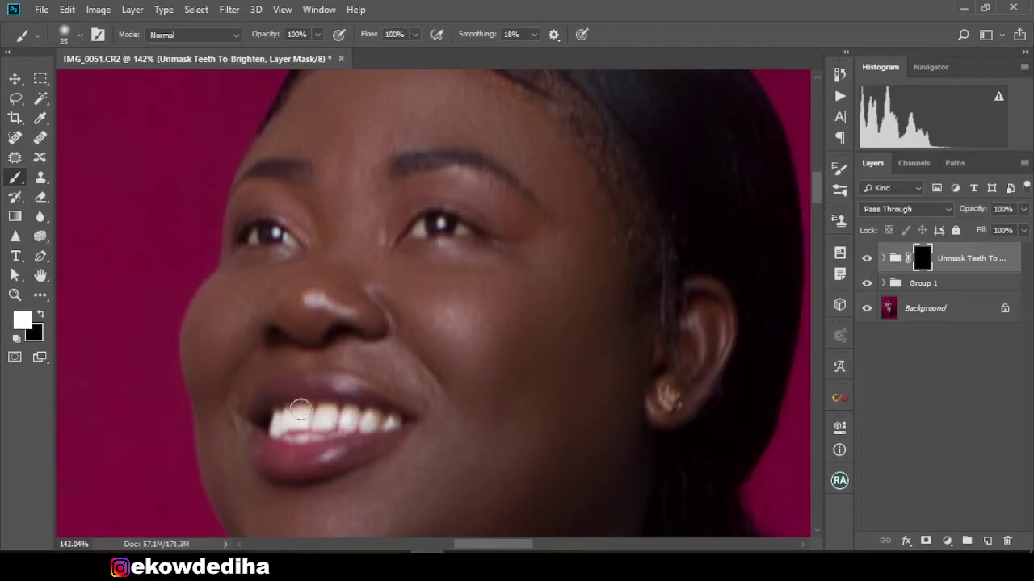
scroll(522, 358, "down", 6)
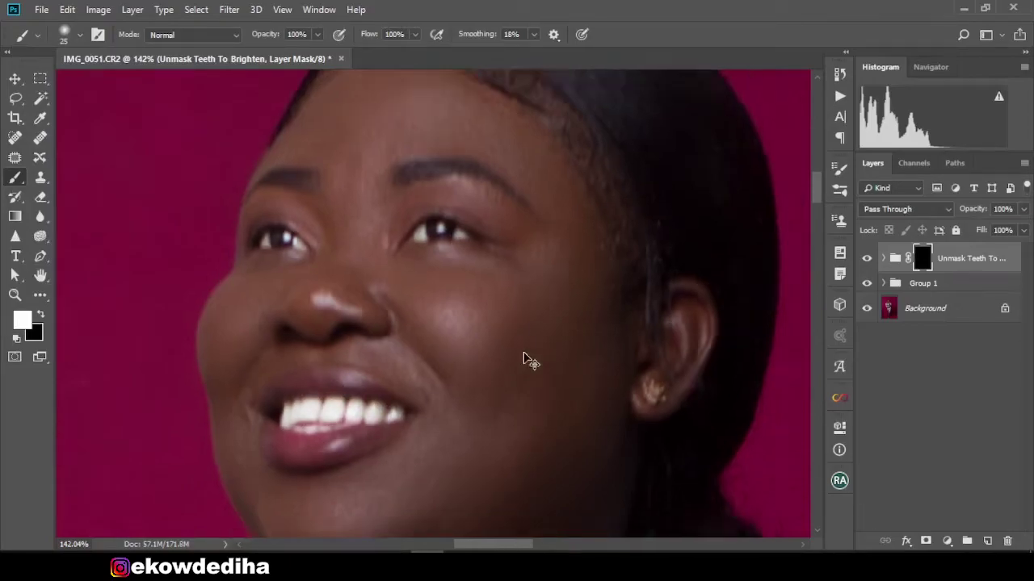
scroll(452, 339, "up", 4)
scroll(397, 335, "down", 2)
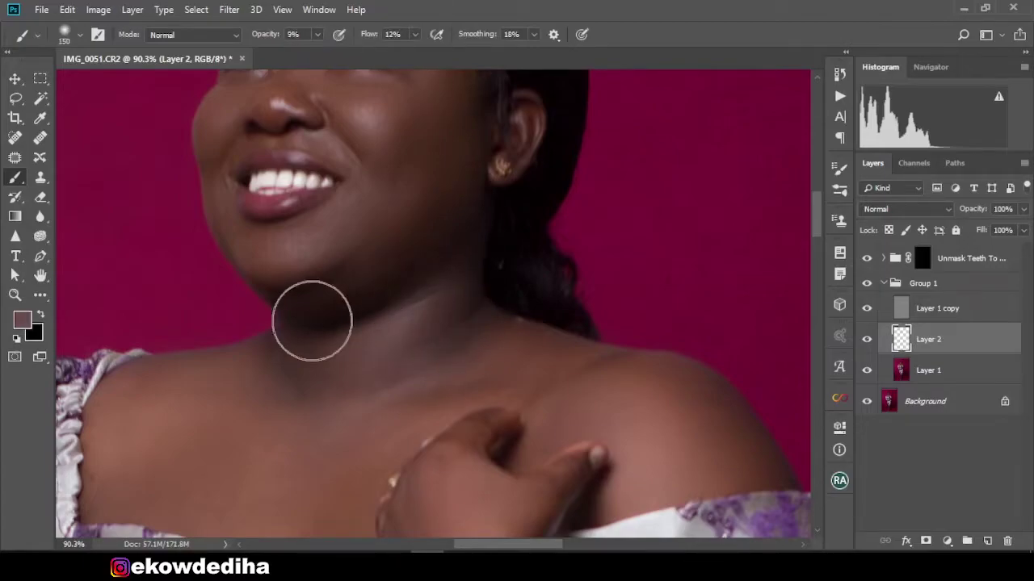
Collapse Group 1 and add a Curves adjustment layer at the top of the stack.
scroll(311, 321, "down", 3)
scroll(436, 304, "down", 3)
scroll(465, 241, "up", 2)
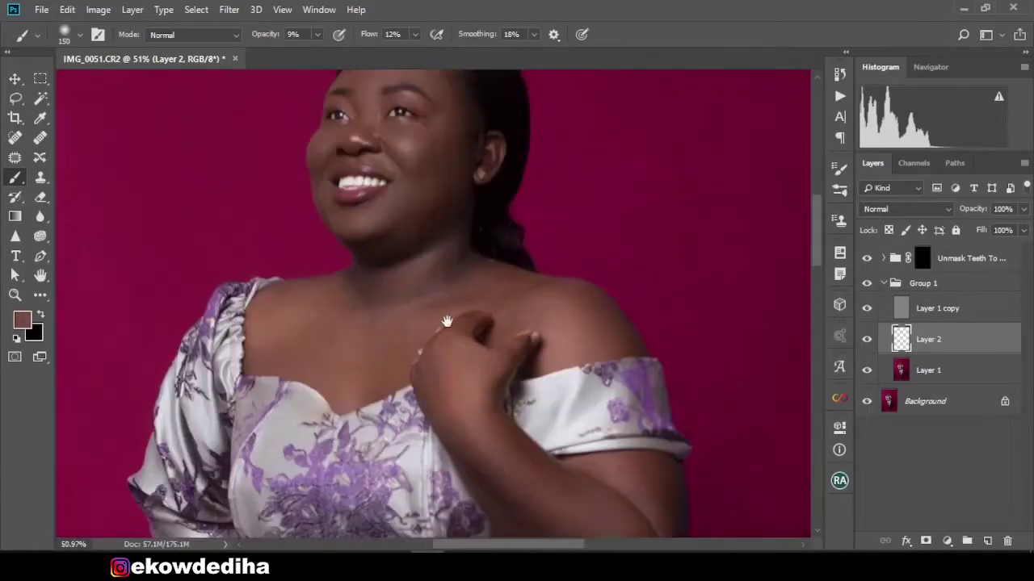
scroll(452, 254, "up", 1)
scroll(272, 363, "down", 4)
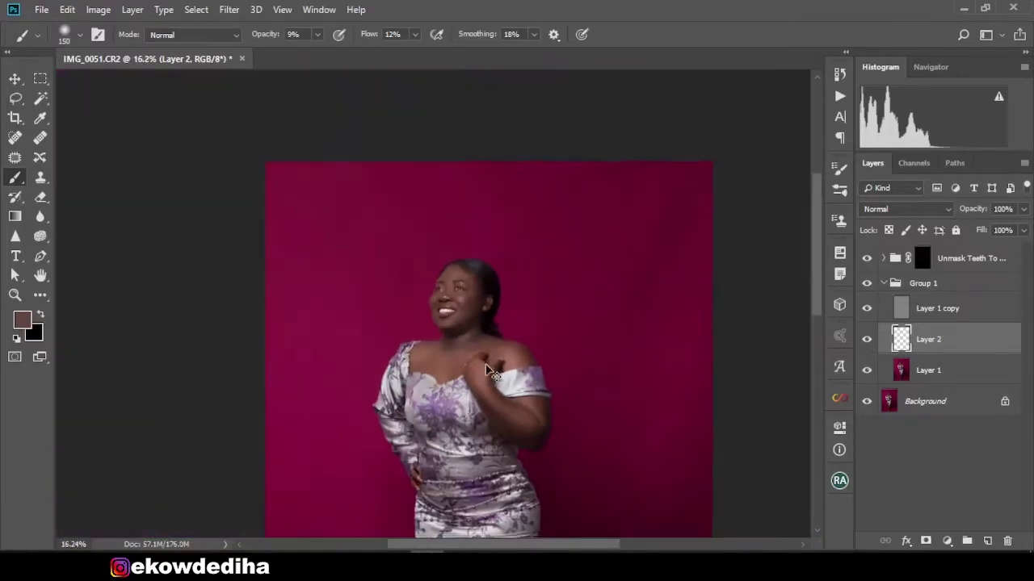
scroll(436, 323, "down", 2)
left_click(884, 282)
left_click(969, 258)
left_click(947, 541)
left_click(881, 417)
Add a second Curves layer and invert both Curves masks to black.
mouse_move(712, 424)
left_mouse_down()
mouse_move(696, 392)
mouse_move(722, 440)
left_mouse_up()
left_click(947, 541)
left_click(942, 342)
left_click(866, 289)
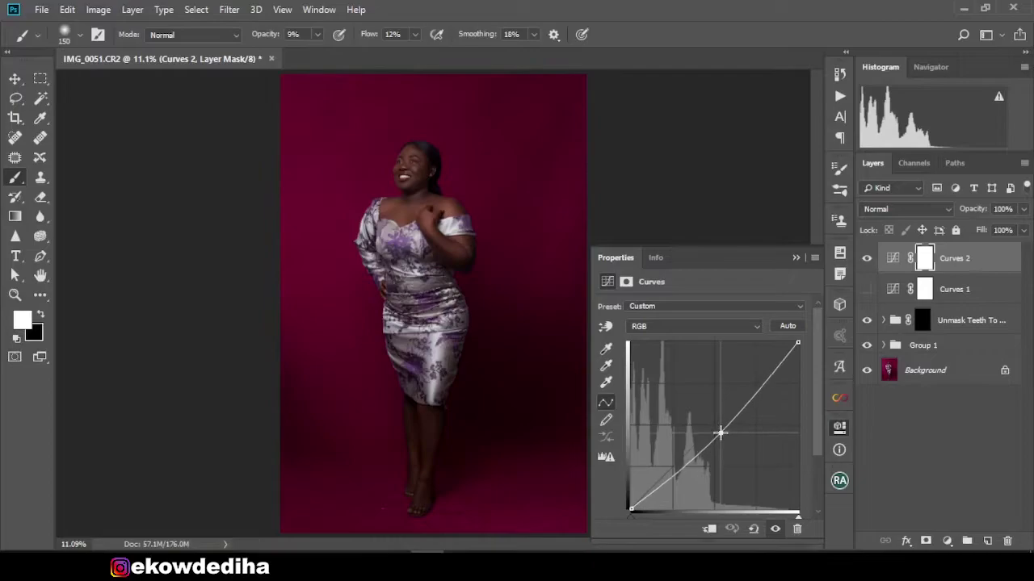
key("ctrl+i")
left_click(866, 289)
left_click(954, 289)
key("ctrl+i")
Add a Black & White helper layer with Reds pulled down to -94.
scroll(408, 200, "up", 2)
scroll(406, 201, "up", 3)
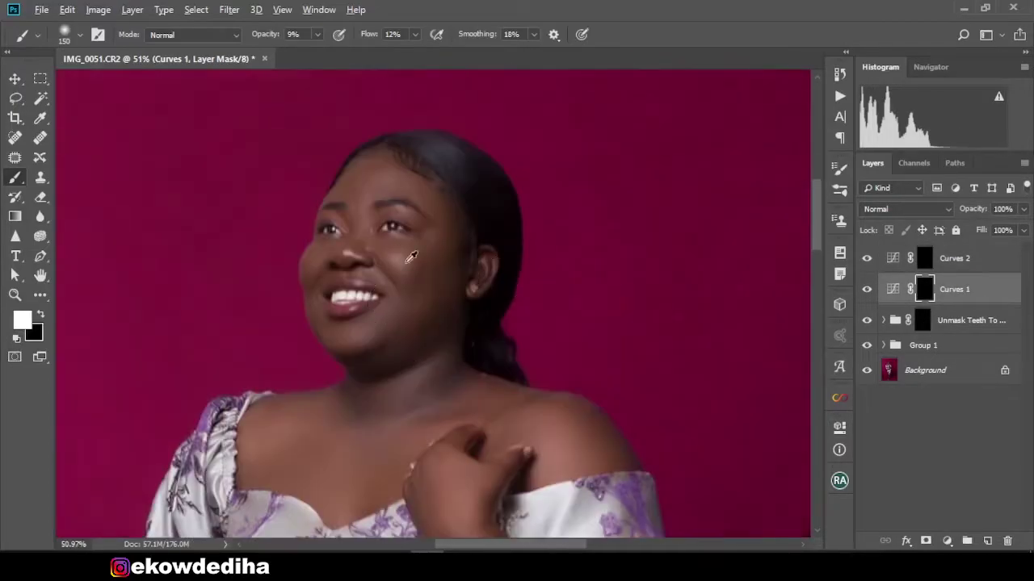
scroll(406, 200, "up", 3)
left_click(946, 541)
left_click(953, 404)
left_click_drag(697, 360, 644, 365)
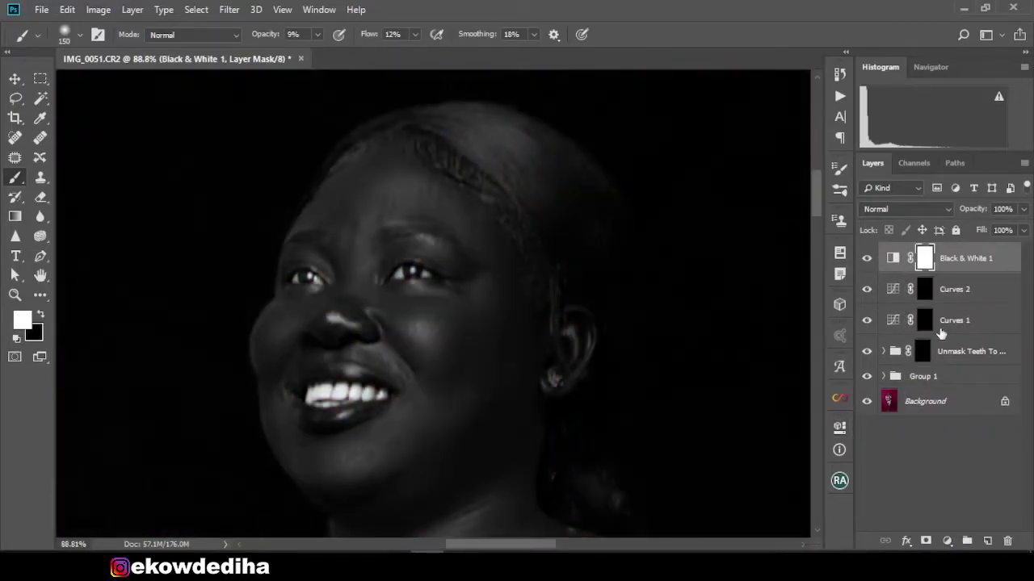
Paint highlights on the first Curves mask with a 100 px brush.
left_click(941, 322)
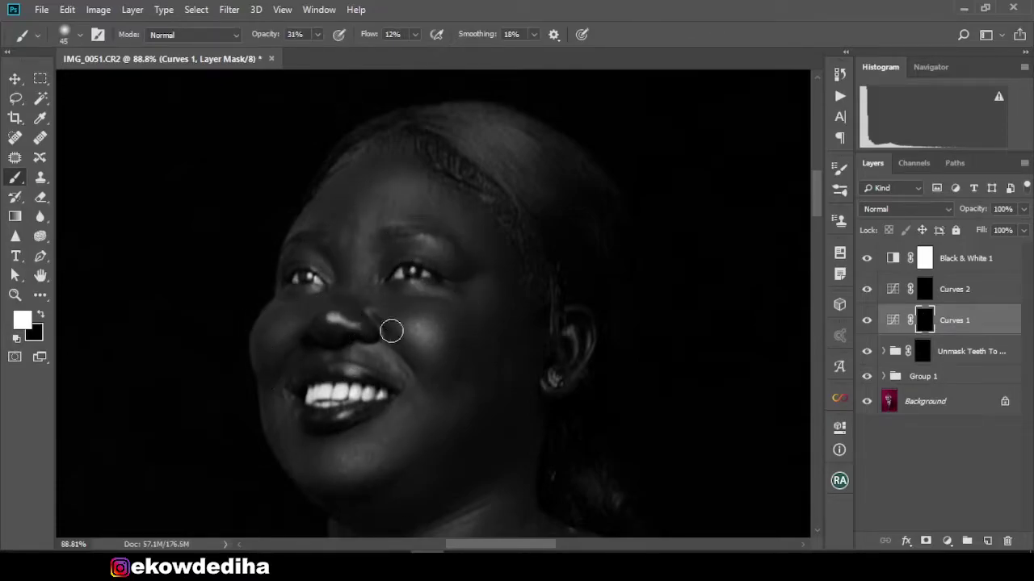
scroll(500, 225, "up", 2)
key("bracketright")
key("bracketright")
key("bracketright")
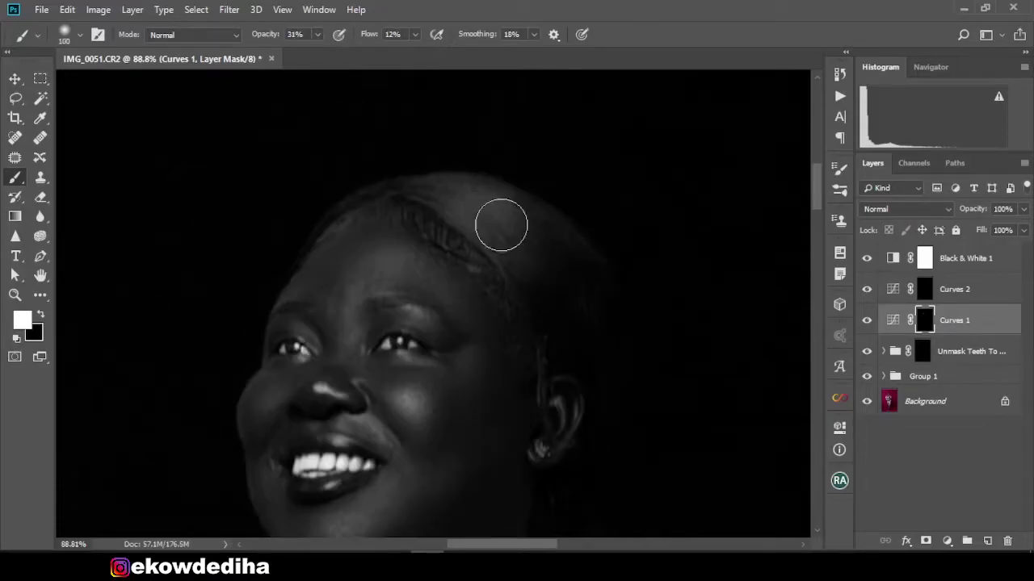
scroll(402, 371, "down", 5)
scroll(144, 327, "down", 5)
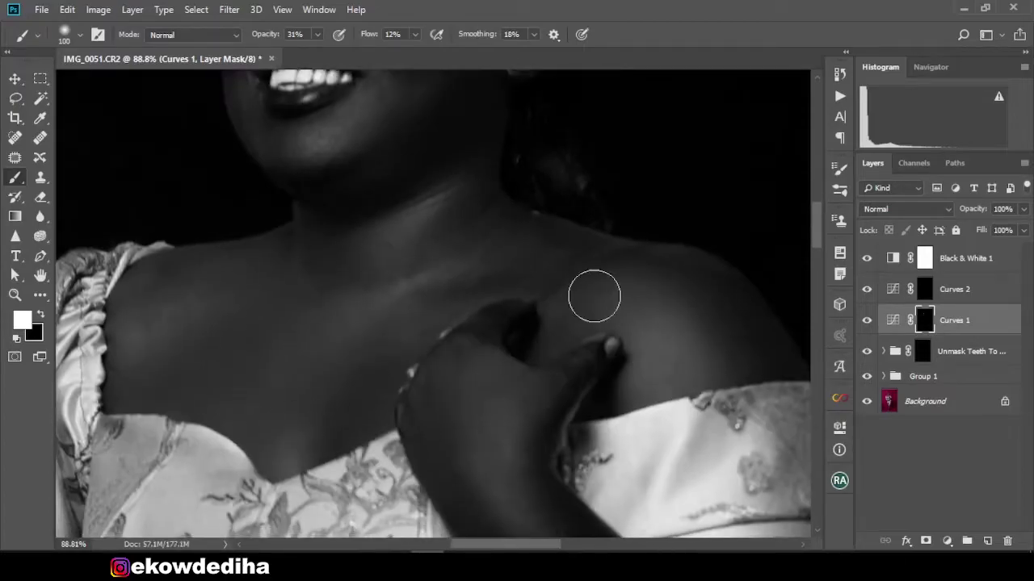
scroll(595, 295, "down", 3)
scroll(468, 357, "down", 5)
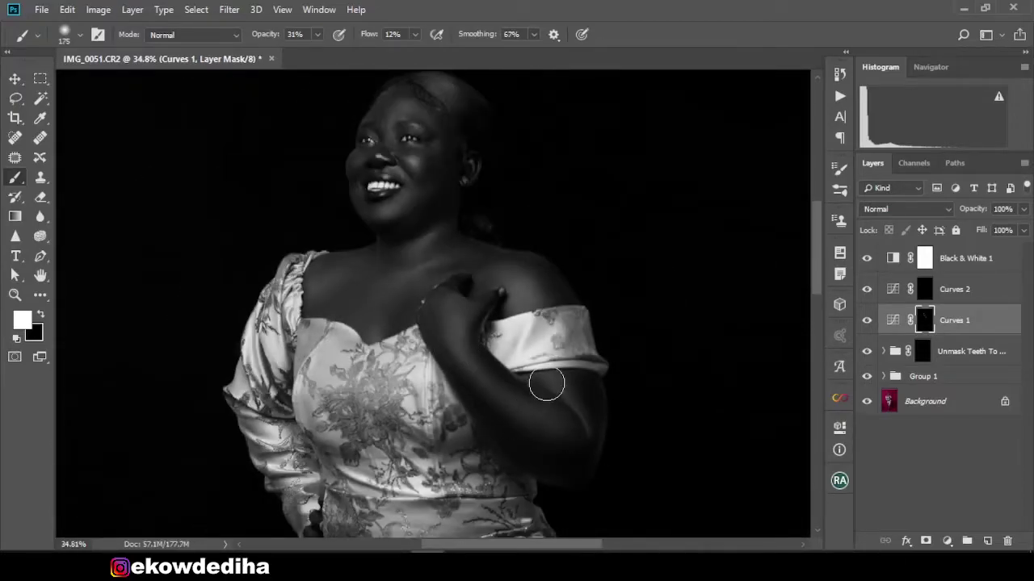
scroll(561, 389, "down", 4)
scroll(392, 249, "down", 5)
scroll(392, 250, "down", 2)
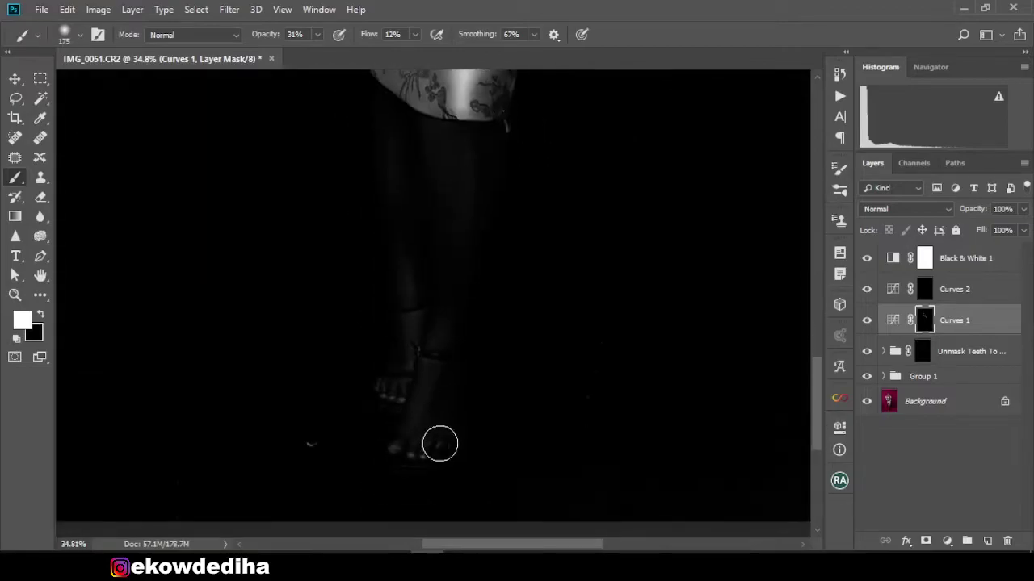
scroll(439, 444, "up", 2)
scroll(417, 477, "up", 5)
scroll(416, 477, "up", 5)
key("ctrl+0")
Hide the Black & White helper and raise the Curves 1 curve to brighten the highlights.
left_click(867, 258)
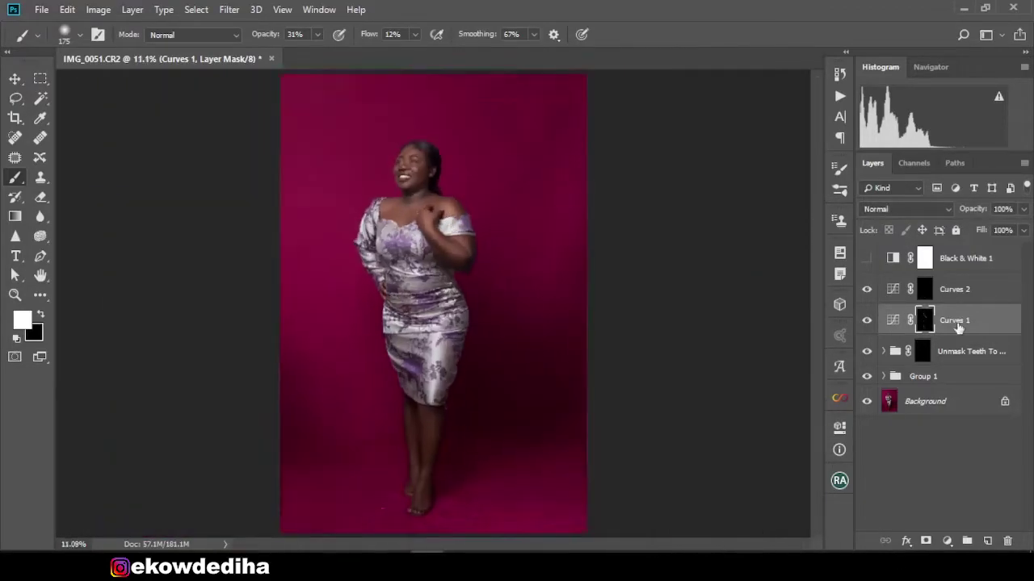
double_click(892, 320)
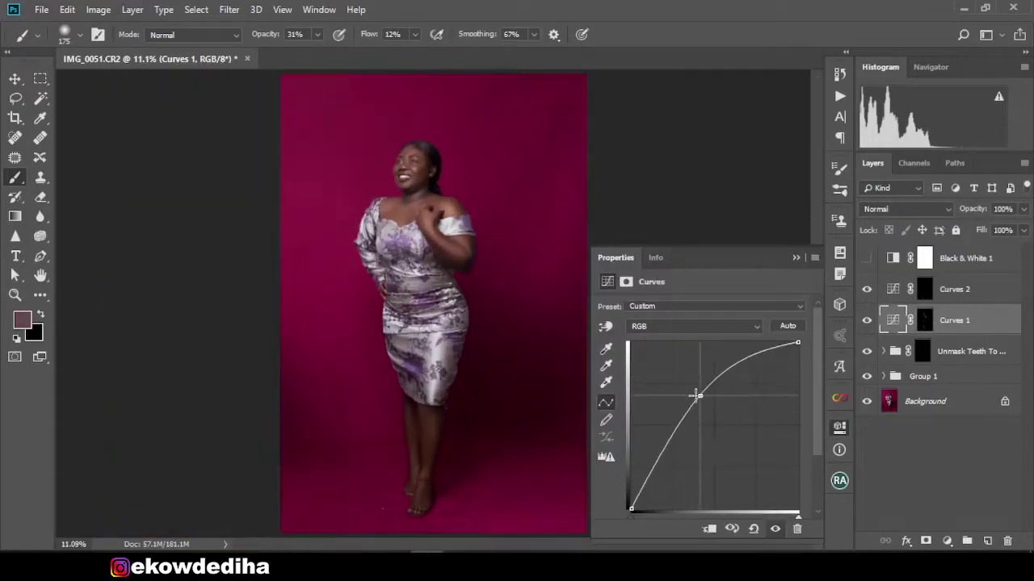
left_click_drag(696, 394, 696, 376)
left_click(795, 257)
scroll(452, 307, "up", 3)
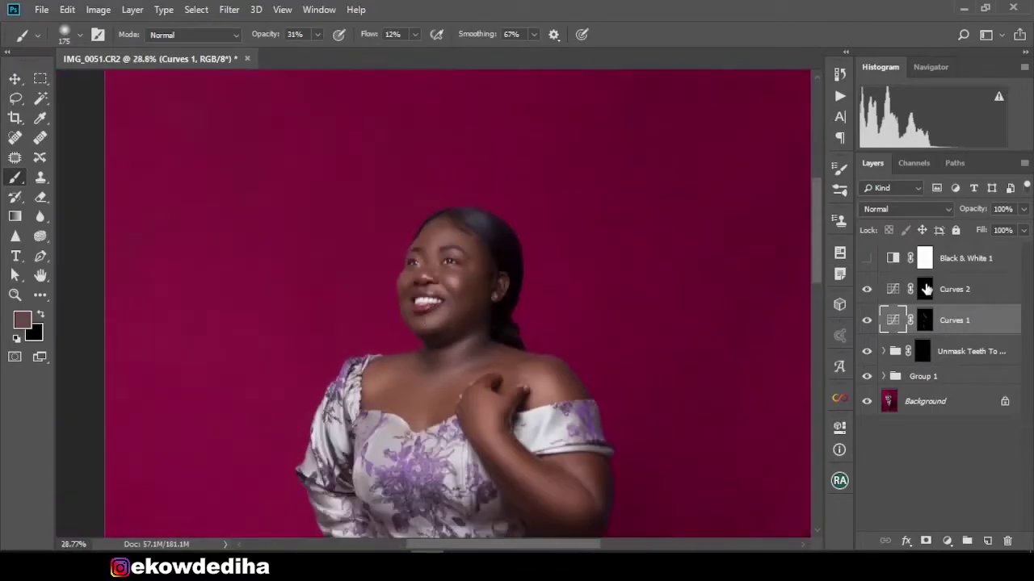
Paint shadows under the chin and arm on the second Curves mask.
left_click(926, 289)
scroll(469, 329, "up", 3)
scroll(501, 291, "up", 3)
scroll(480, 392, "down", 3)
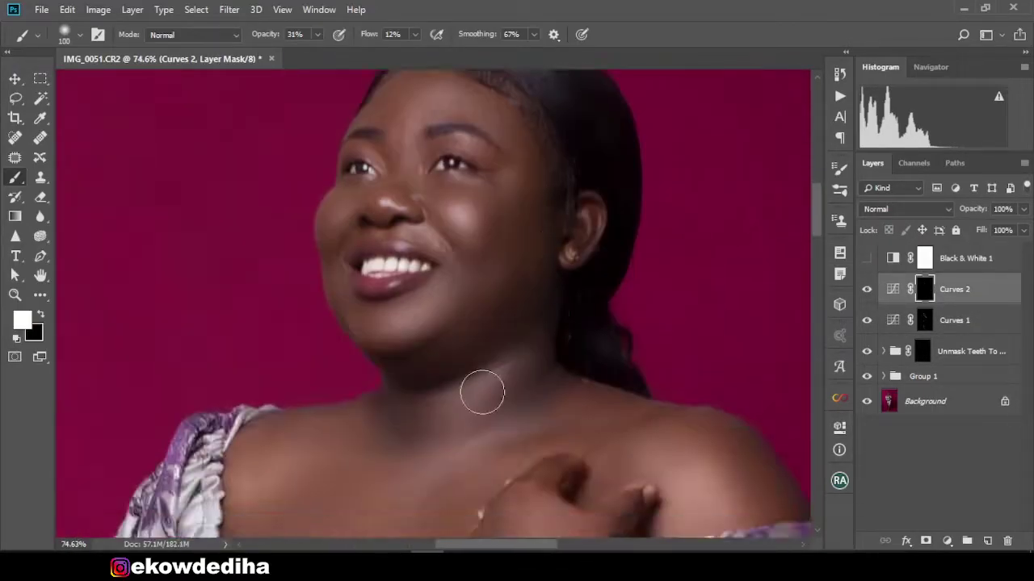
scroll(479, 392, "down", 1)
left_click_drag(612, 414, 612, 402)
scroll(750, 318, "down", 3)
scroll(558, 406, "down", 2)
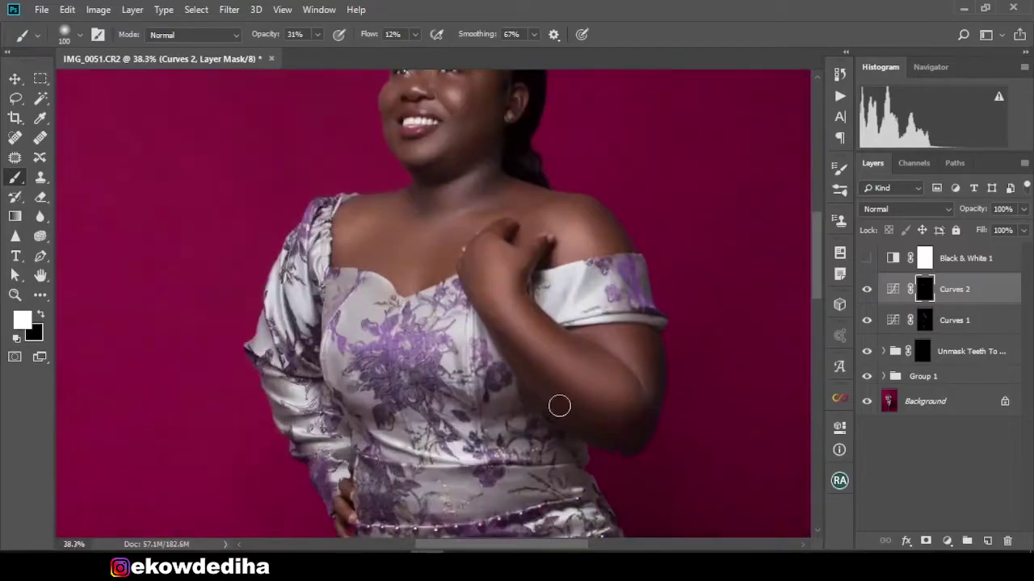
scroll(501, 404, "down", 2)
scroll(447, 395, "down", 5)
scroll(446, 395, "down", 3)
scroll(517, 396, "down", 2)
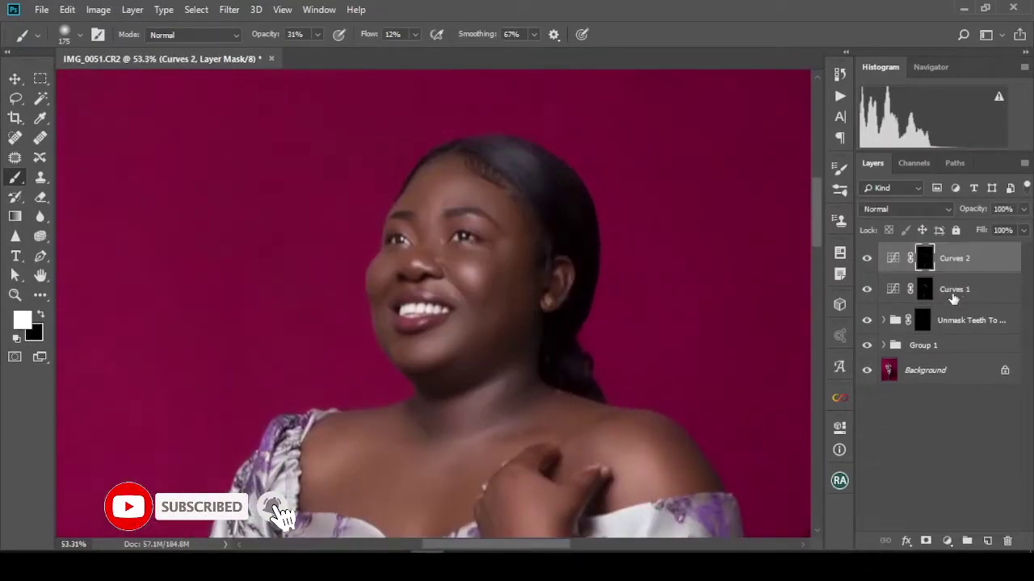
Stamp all visible edits into a new layer and select the woman, expanded by 20 px.
key("ctrl+shift+alt+e")
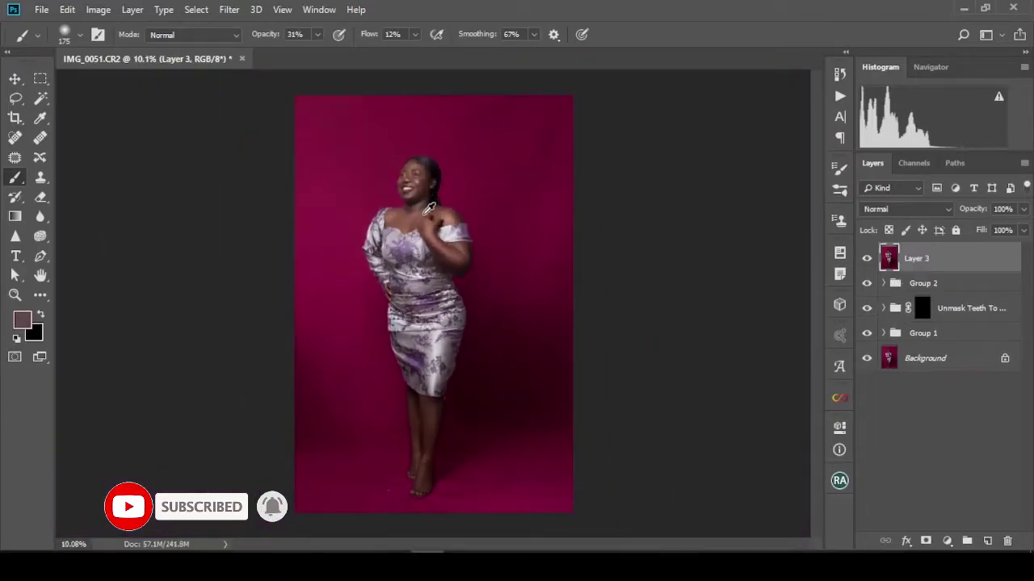
left_click(41, 98)
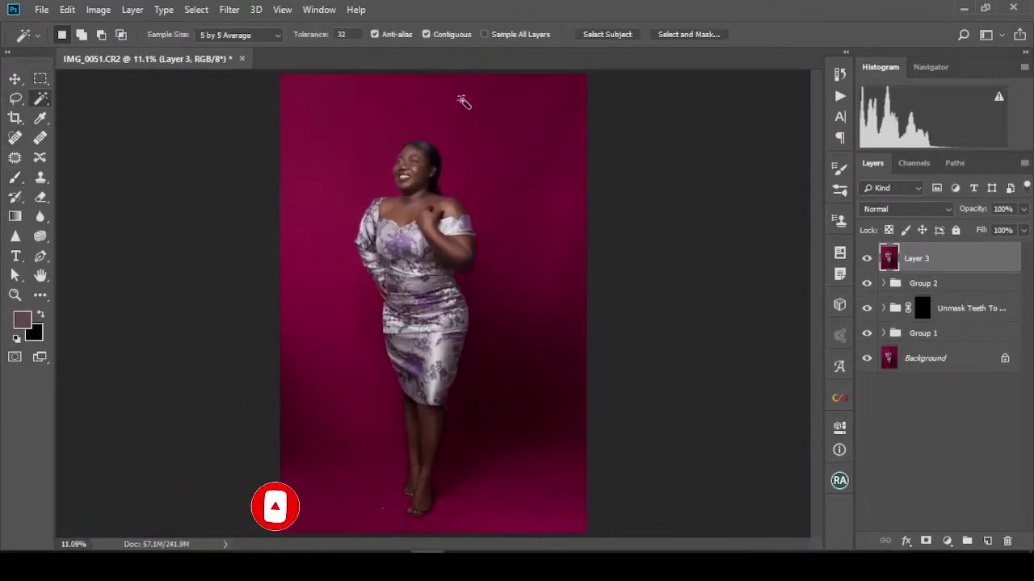
left_click(616, 34)
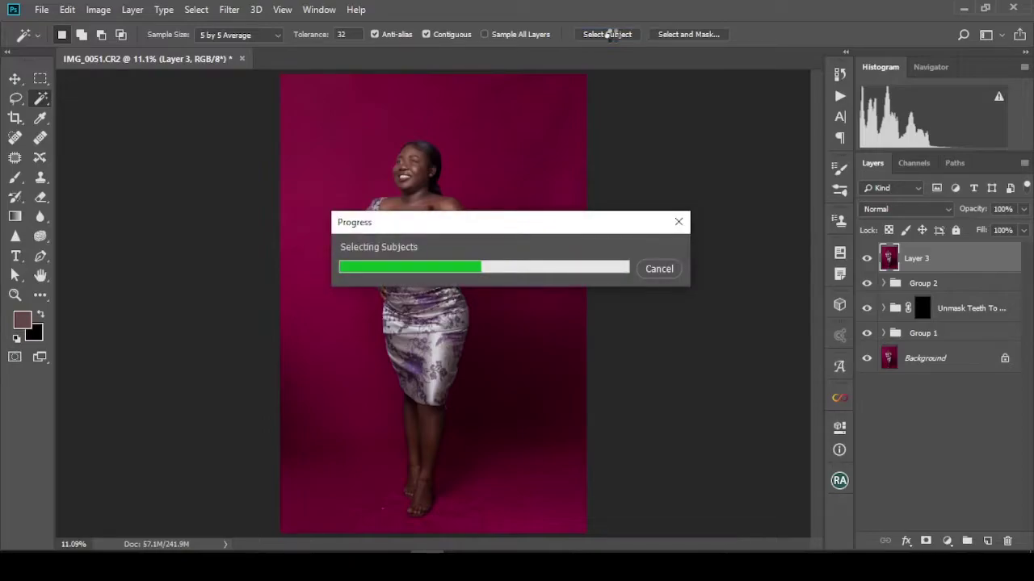
type("20")
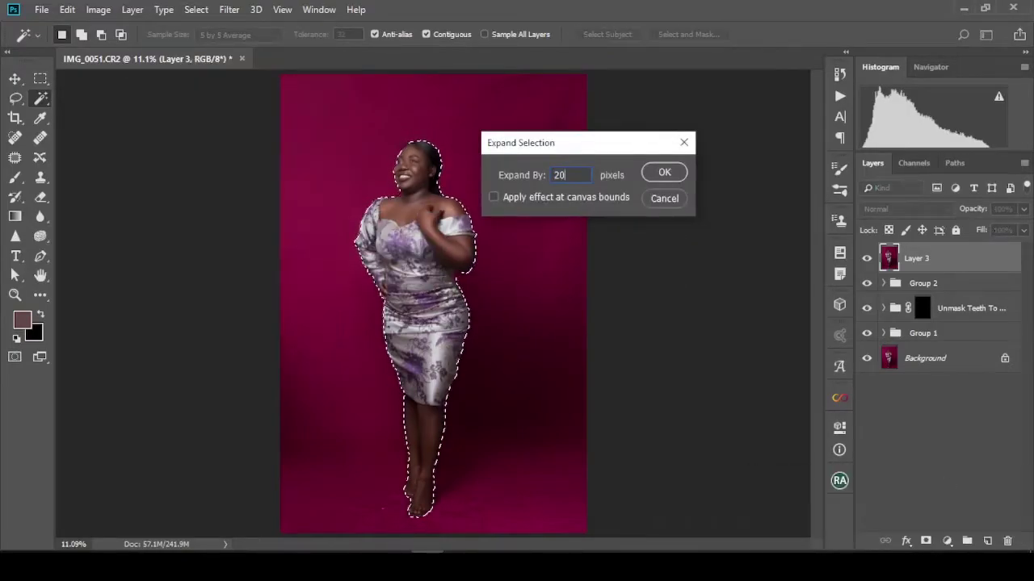
left_click(660, 172)
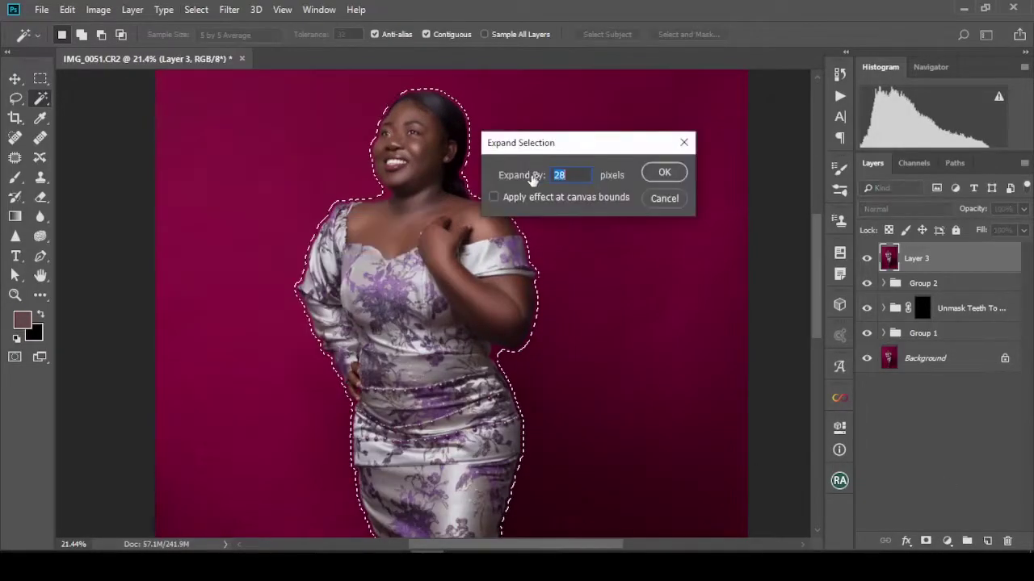
Copy the selected woman onto a new layer and reselect the merged layer below.
key("ctrl+minus")
key("ctrl+j")
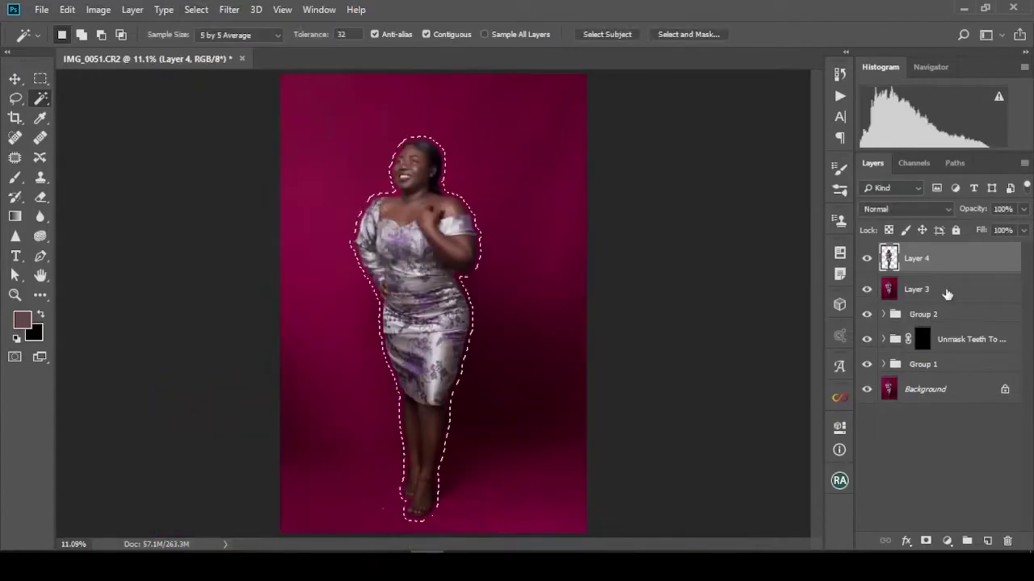
left_click(926, 290)
Content-Aware Fill the woman's area on Layer 3 with surrounding backdrop, then deselect.
key("l")
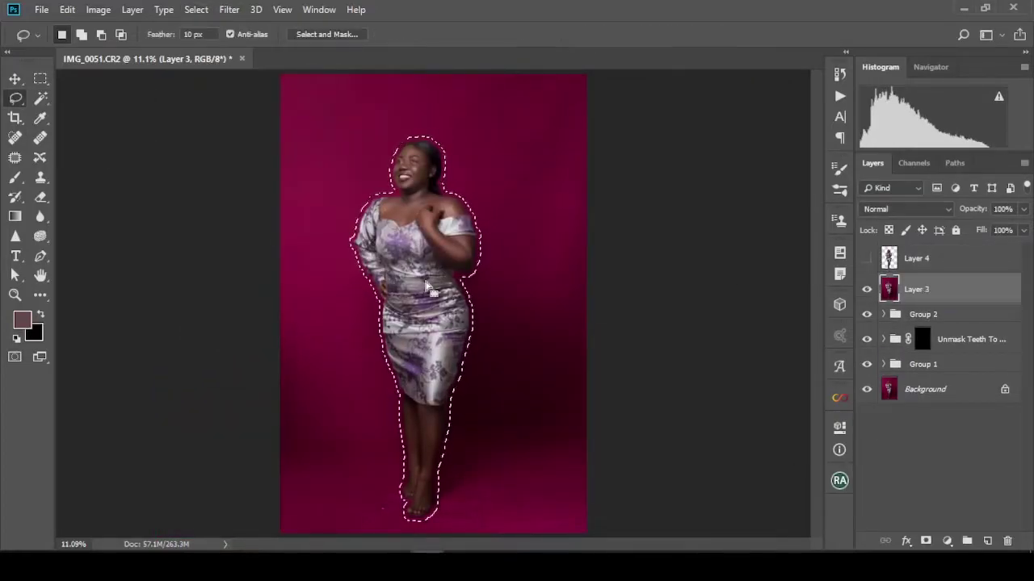
key("shift+F5")
key("Return")
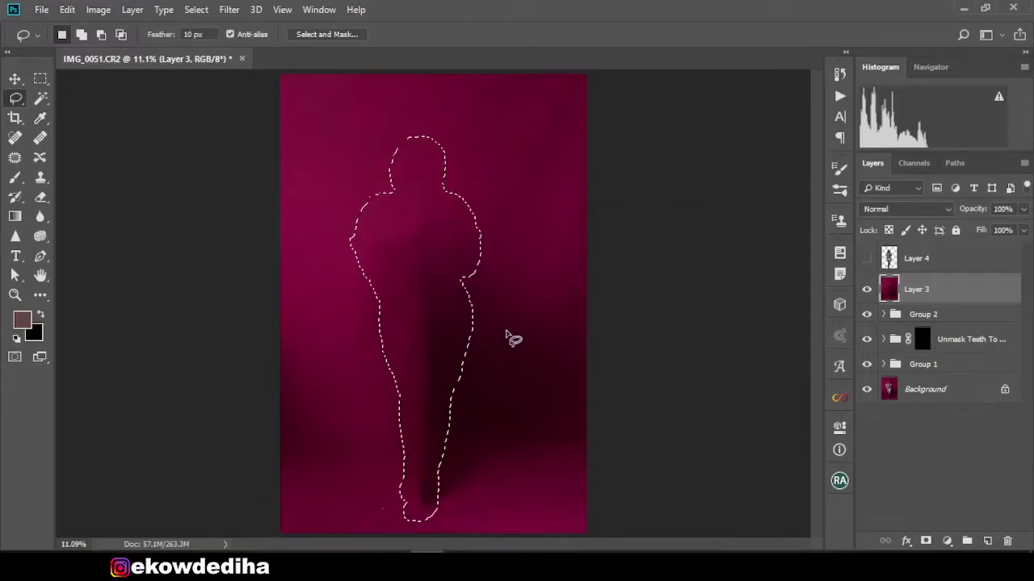
key("ctrl+d")
Apply a large-radius Gaussian Blur to Layer 3 to smooth the backdrop.
left_click(229, 9)
left_click(492, 232)
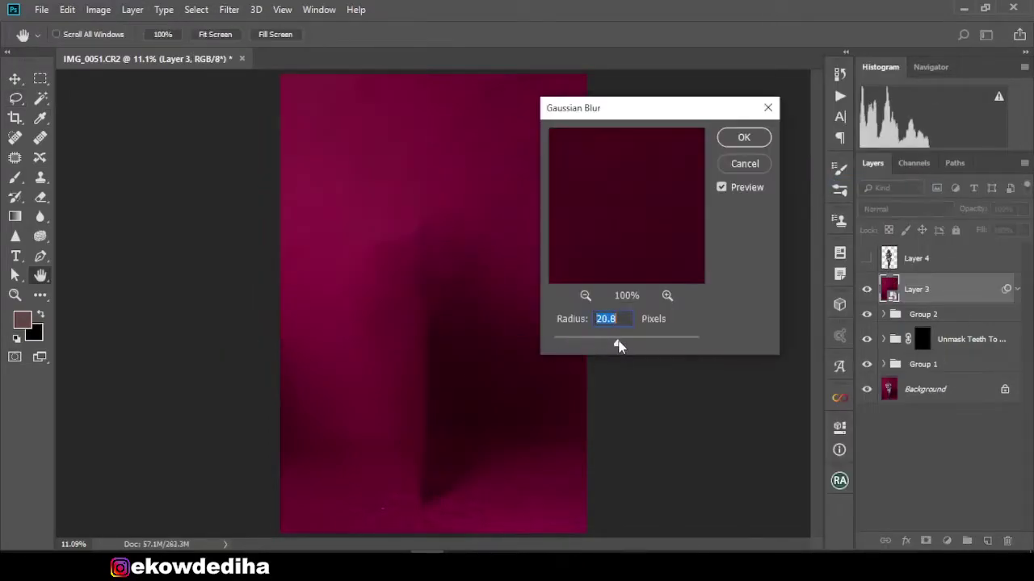
left_click_drag(617, 346, 635, 348)
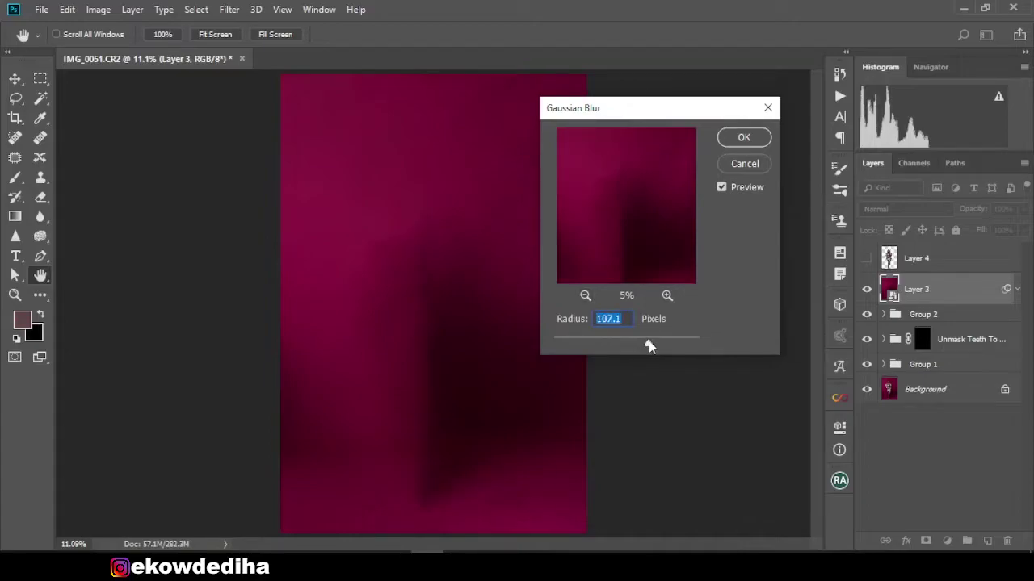
key("Return")
Show the cutout figure on Layer 4 and add a layer mask to it.
key("l")
left_click(866, 257)
scroll(454, 167, "down", 1)
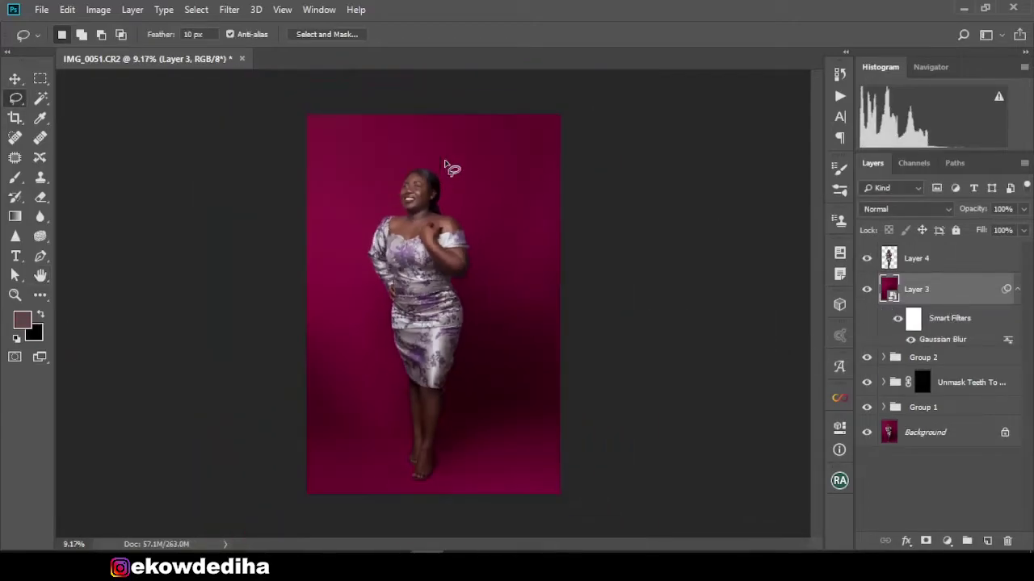
scroll(451, 168, "up", 1)
scroll(450, 168, "up", 1)
scroll(451, 168, "down", 1)
left_click(917, 257)
left_click(926, 540)
Make a freehand Lasso selection with a 12.5 px feathered edge for the figure layer's mask.
key("b")
scroll(451, 200, "up", 3)
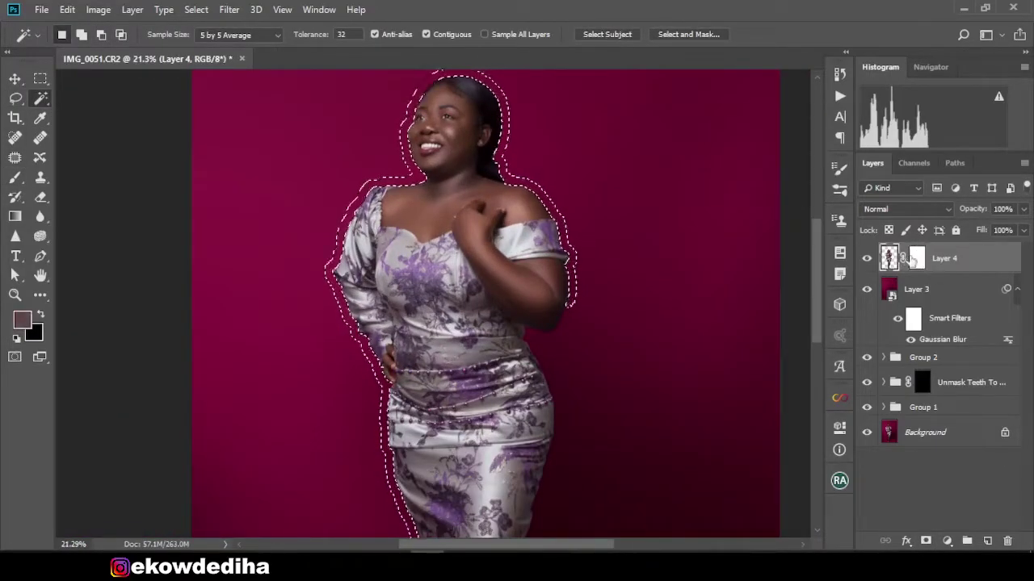
scroll(428, 234, "up", 2)
right_click(14, 97)
left_click(73, 101)
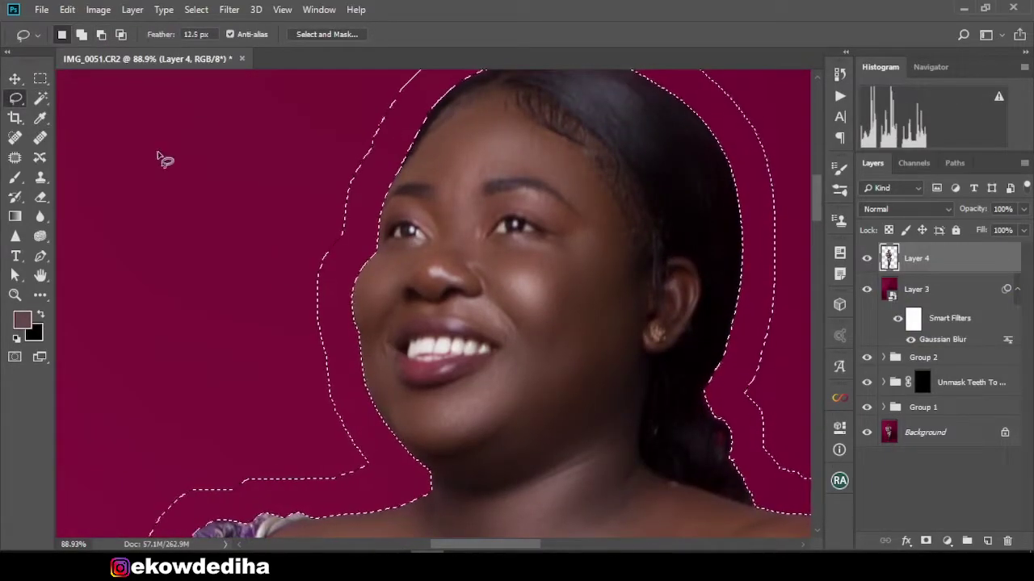
key("ctrl+d")
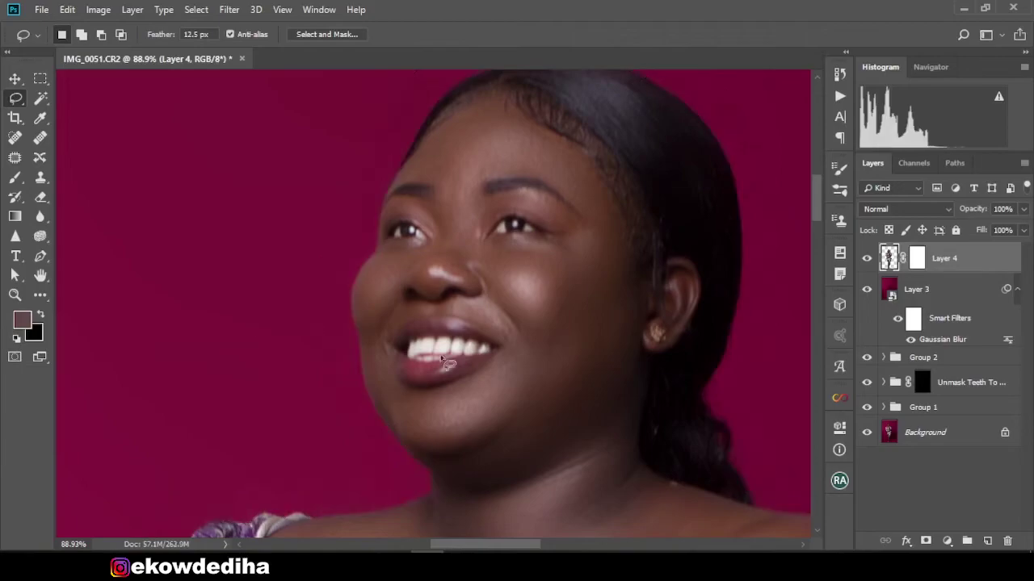
key("d")
Set the brush to paint black at 100% flow on Layer 4's mask.
key("b")
scroll(328, 272, "up", 2)
left_click(414, 35)
left_click_drag(409, 66, 484, 66)
key("x")
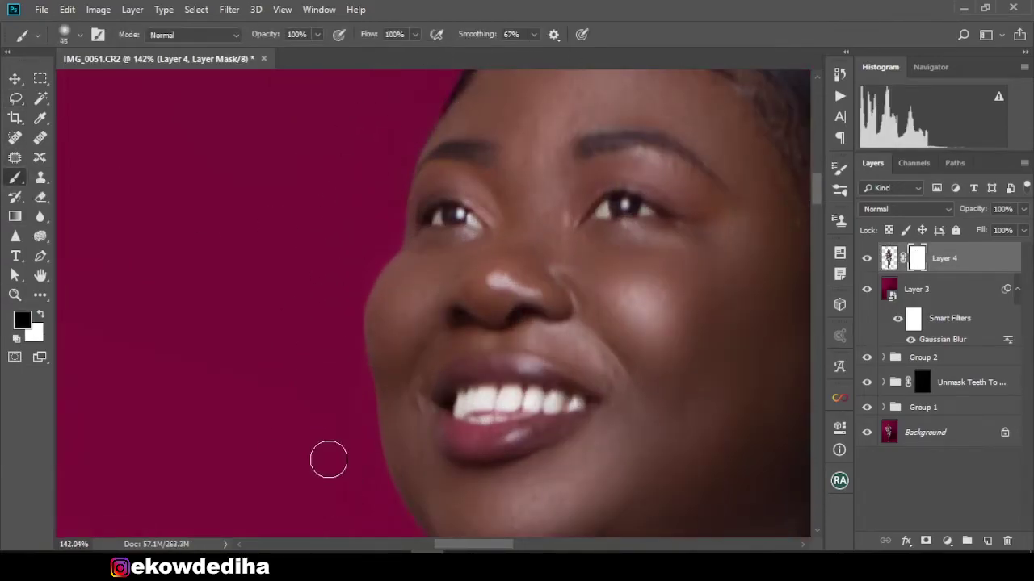
Paint the mask along the woman's outline from her face down to her feet and legs.
scroll(329, 431, "down", 4)
scroll(336, 407, "right", 2)
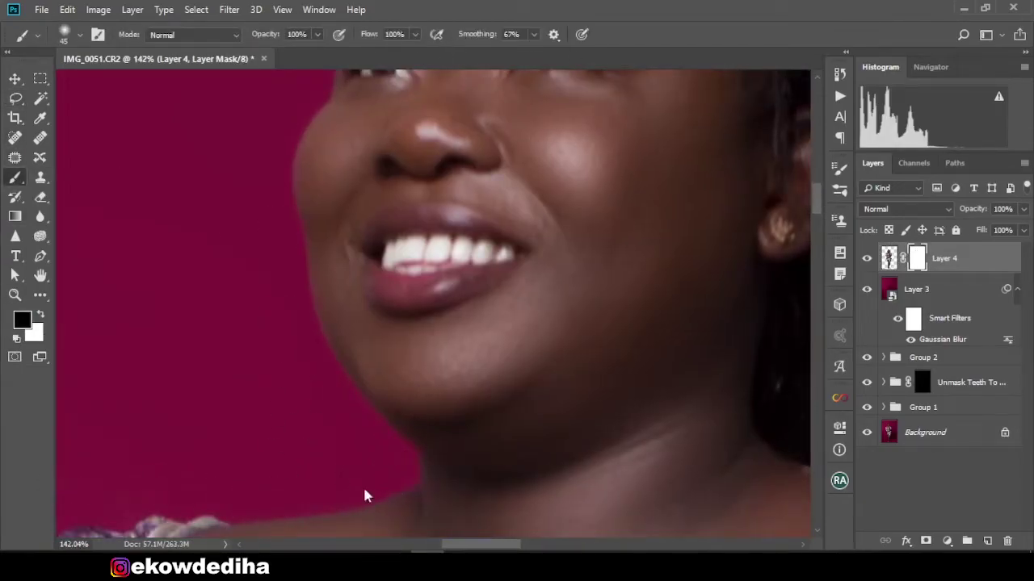
scroll(364, 496, "down", 4)
scroll(364, 496, "left", 4)
scroll(261, 279, "down", 5)
scroll(169, 408, "down", 4)
scroll(291, 223, "down", 4)
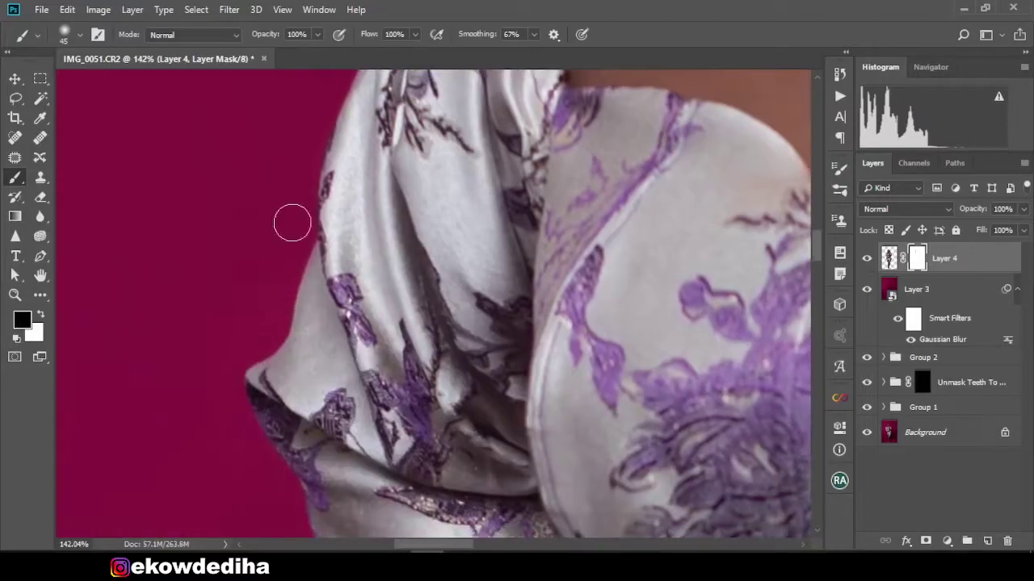
scroll(207, 423, "down", 4)
scroll(299, 399, "down", 4)
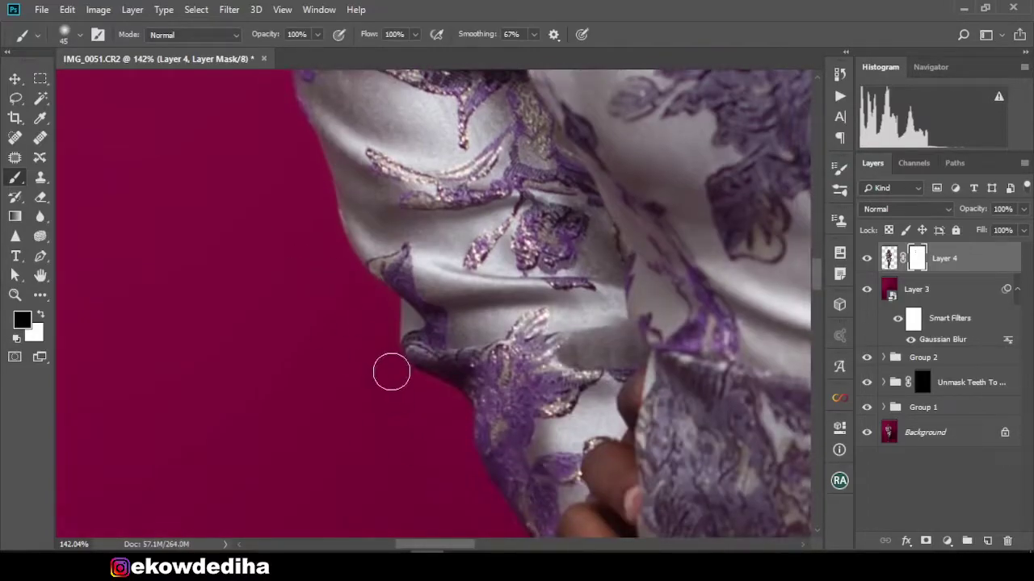
scroll(391, 372, "down", 5)
scroll(308, 268, "right", 3)
scroll(426, 410, "down", 5)
scroll(438, 319, "down", 5)
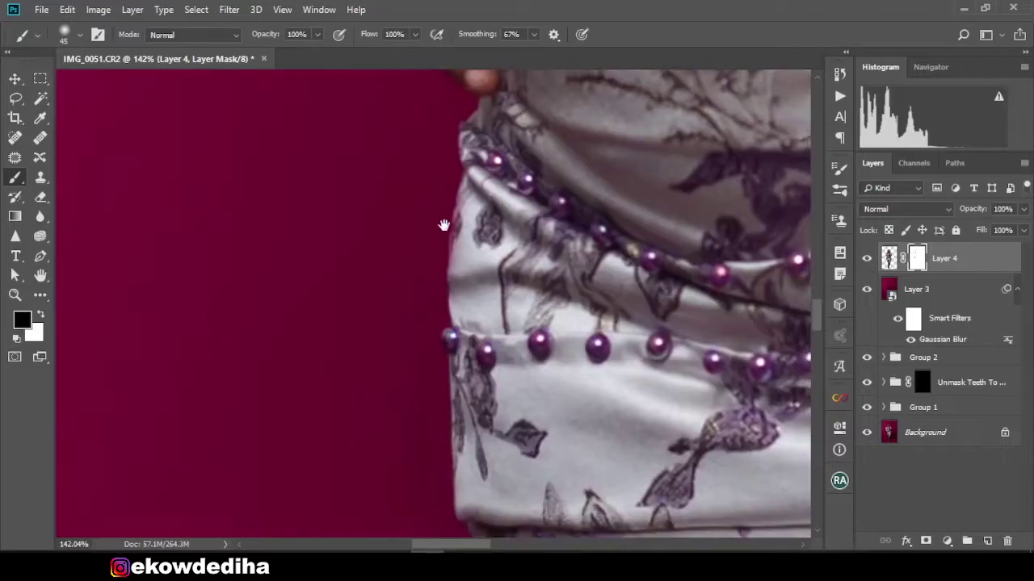
scroll(445, 224, "down", 5)
scroll(392, 231, "down", 5)
scroll(365, 323, "down", 5)
scroll(363, 226, "down", 5)
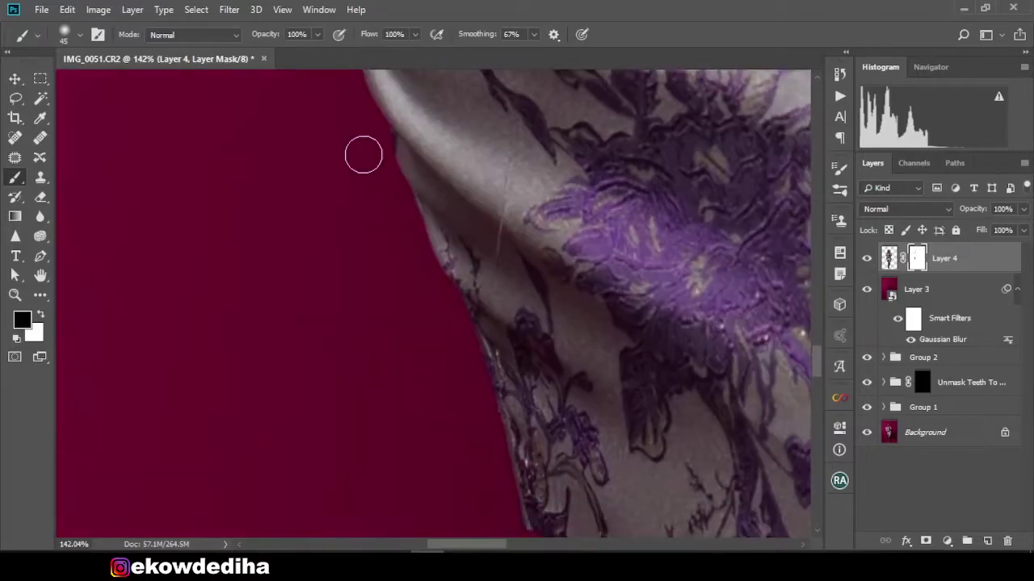
scroll(445, 388, "down", 5)
scroll(464, 396, "down", 5)
scroll(464, 397, "down", 5)
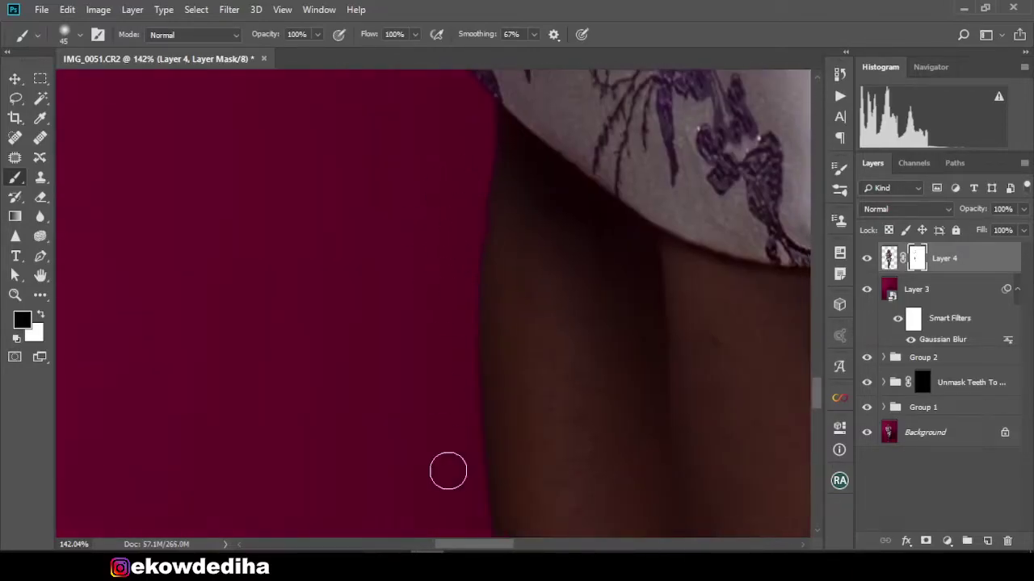
scroll(428, 363, "down", 5)
scroll(461, 323, "down", 5)
scroll(436, 331, "down", 5)
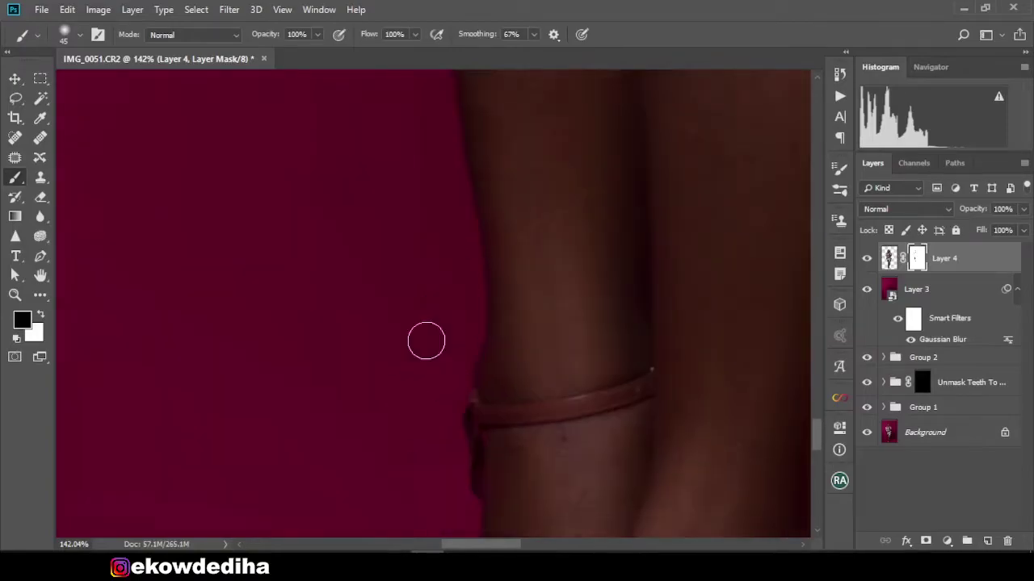
scroll(408, 283, "down", 5)
scroll(456, 390, "down", 5)
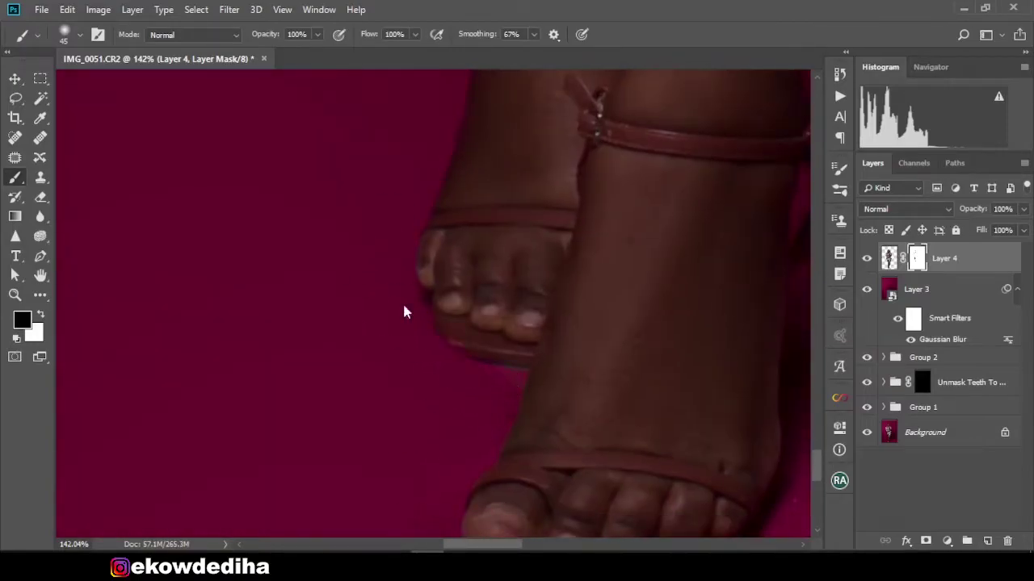
scroll(404, 312, "down", 5)
scroll(299, 367, "up", 4)
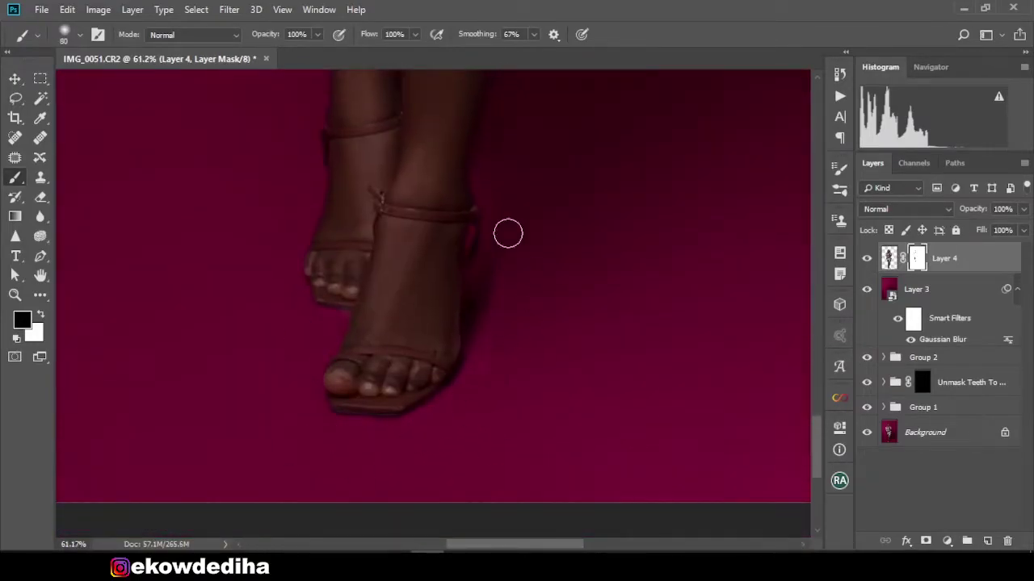
scroll(511, 293, "down", 5)
scroll(440, 476, "up", 5)
scroll(487, 438, "down", 6)
scroll(440, 363, "up", 3)
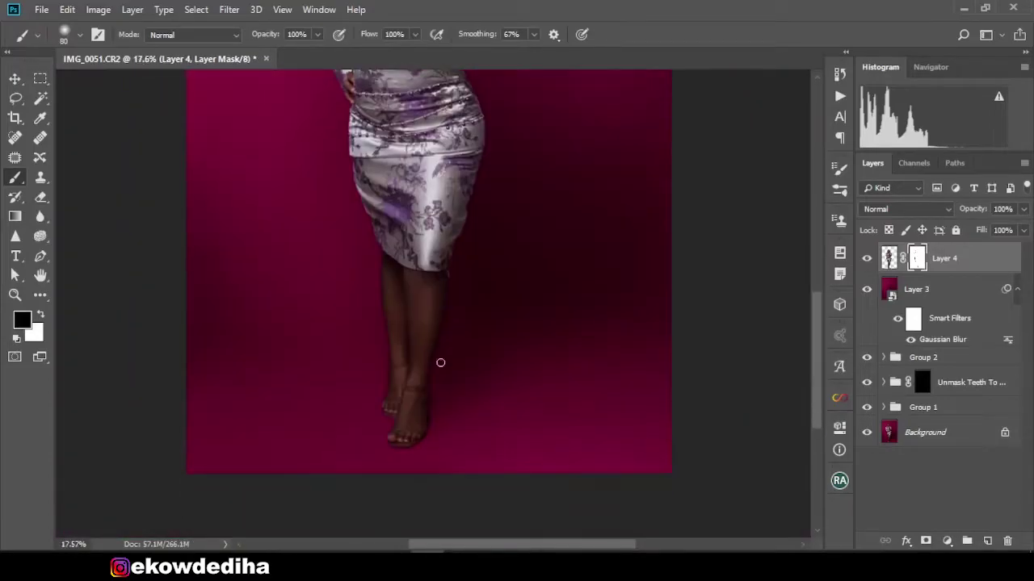
scroll(440, 363, "up", 3)
Refine the mask edges along the skirt, bodice, shoulder and hairline.
left_click_drag(474, 328, 431, 446)
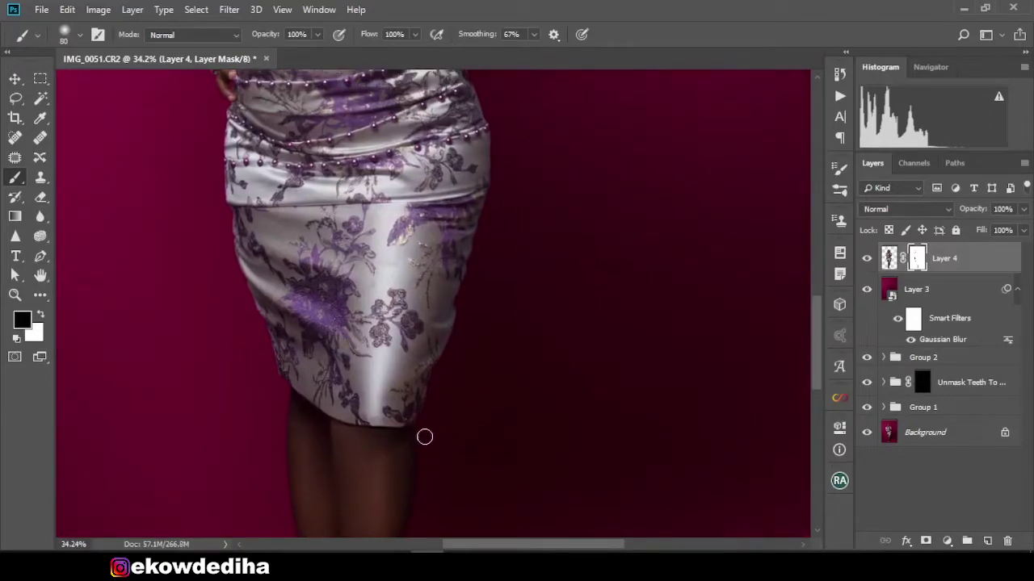
mouse_move(508, 301)
left_mouse_down()
mouse_move(503, 427)
mouse_move(468, 444)
mouse_move(471, 298)
left_mouse_up()
left_click_drag(505, 220, 509, 230)
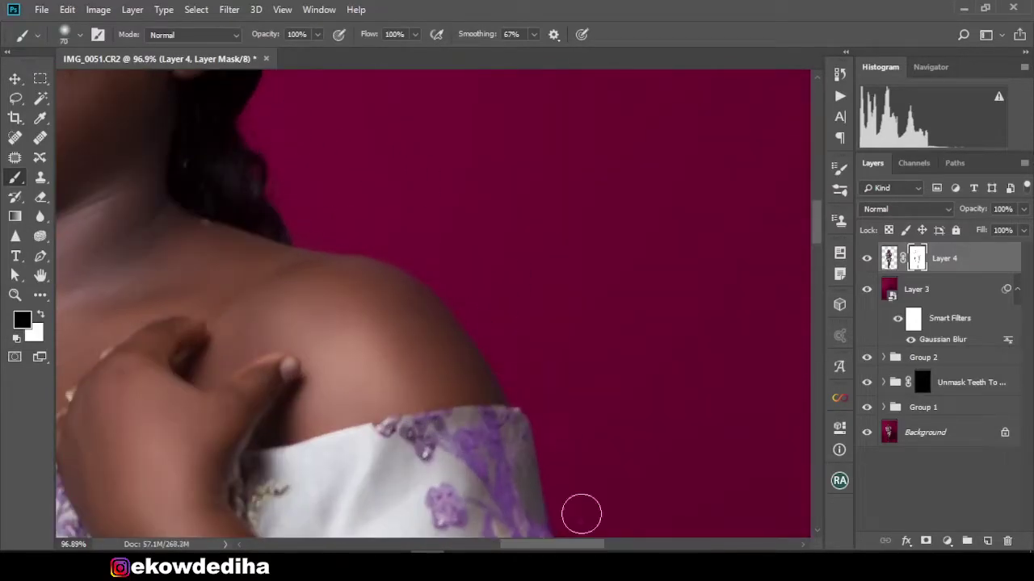
scroll(582, 514, "up", 5)
scroll(344, 331, "up", 5)
scroll(408, 358, "up", 2)
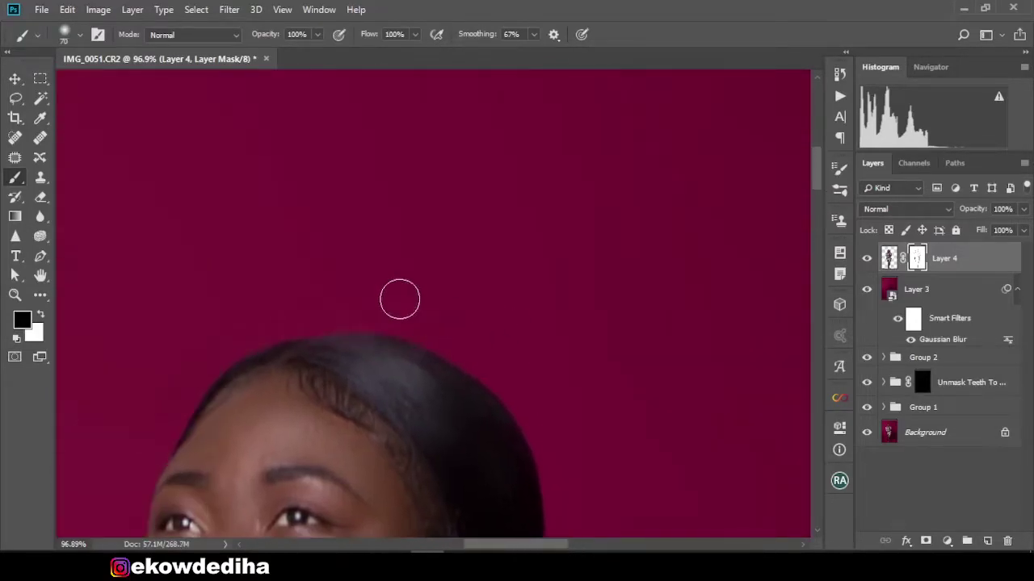
scroll(371, 290, "down", 5)
scroll(404, 283, "right", 2)
scroll(517, 347, "down", 4)
scroll(565, 364, "down", 3)
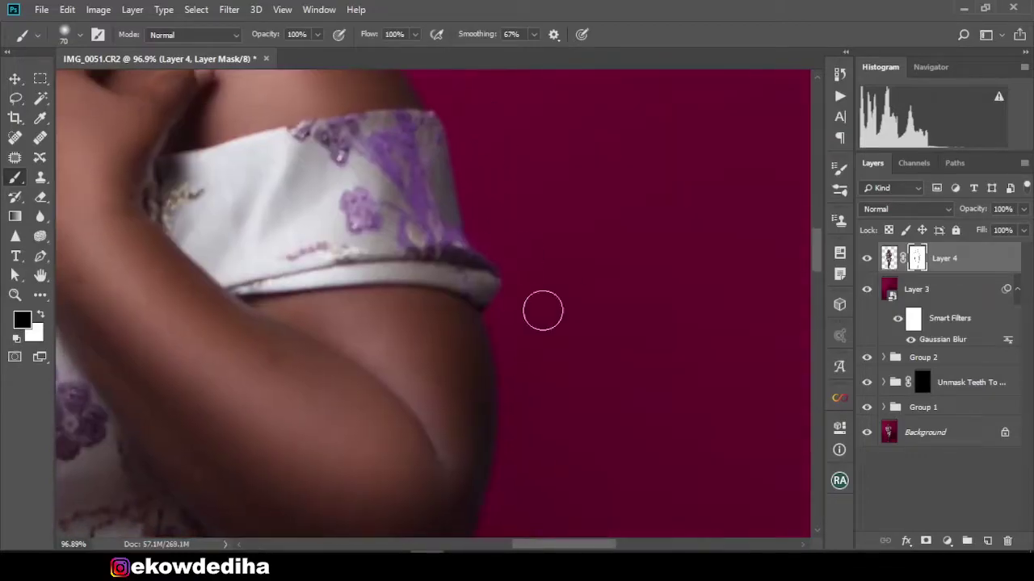
scroll(513, 270, "down", 2)
scroll(484, 232, "down", 5)
scroll(369, 293, "down", 5)
Paint a spot near the feet on Layer 3's Gaussian Blur filter mask with a large brush.
scroll(533, 390, "down", 5)
key("bracketleft")
key("bracketleft")
key("bracketleft")
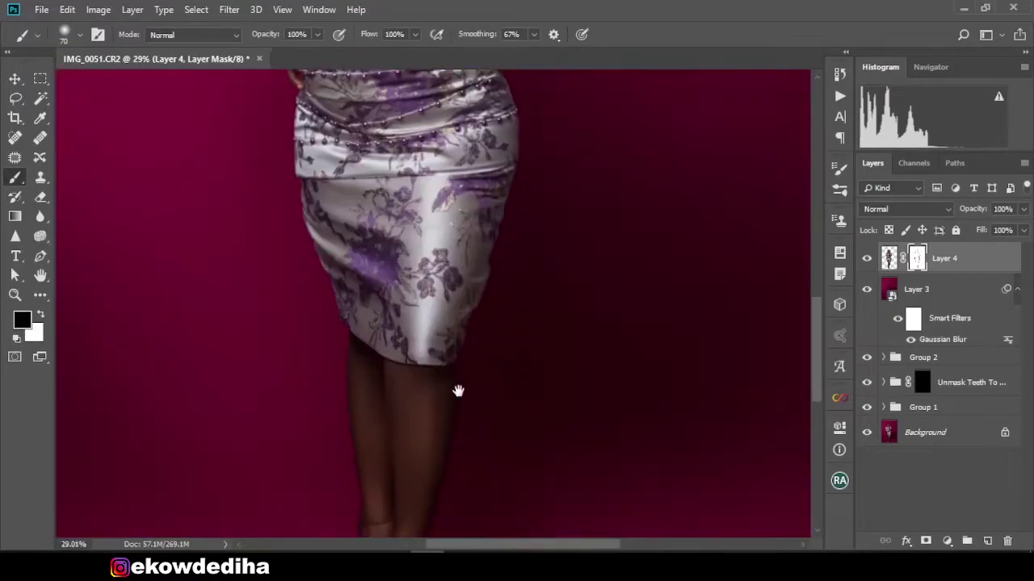
scroll(460, 390, "up", 3)
key("ctrl+0")
key("alt+bracketleft")
scroll(614, 449, "up", 1)
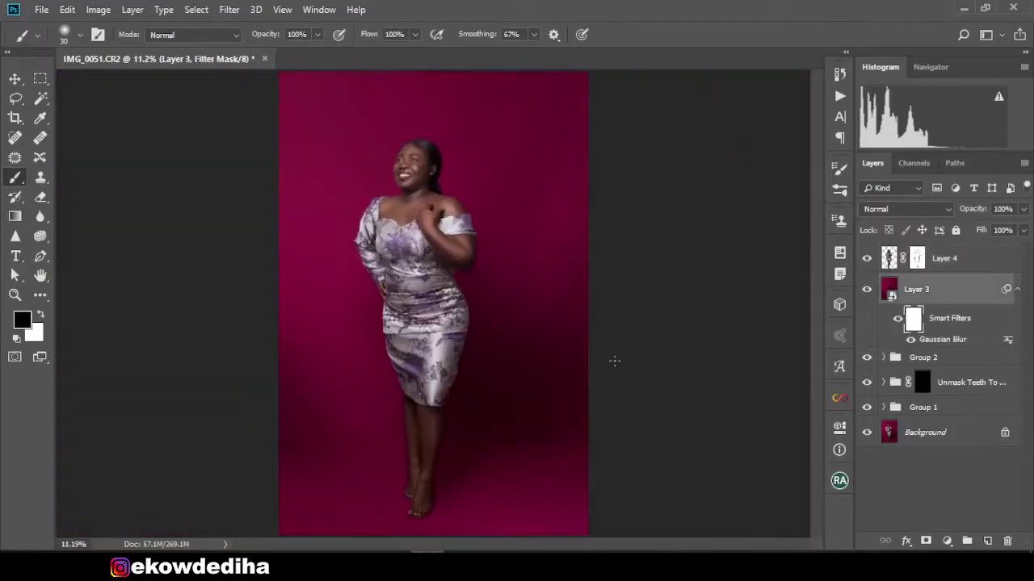
scroll(536, 417, "up", 2)
scroll(434, 331, "down", 2)
scroll(404, 485, "up", 1)
key("bracketright")
key("bracketright")
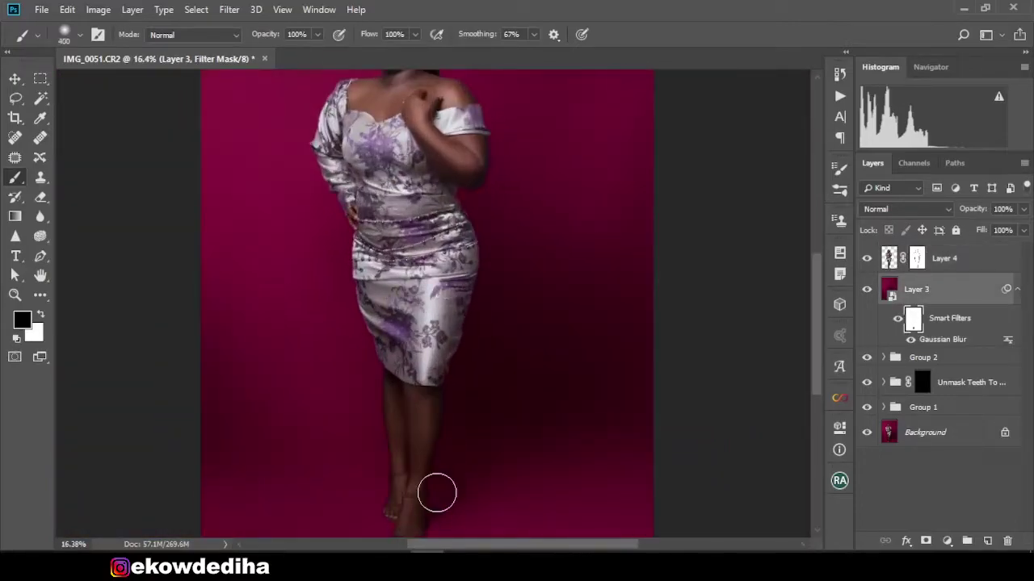
Return to Layer 4's mask with a smaller brush.
key("alt+bracketright")
key("bracketleft")
key("bracketleft")
key("bracketleft")
scroll(429, 392, "down", 3)
scroll(437, 393, "down", 1)
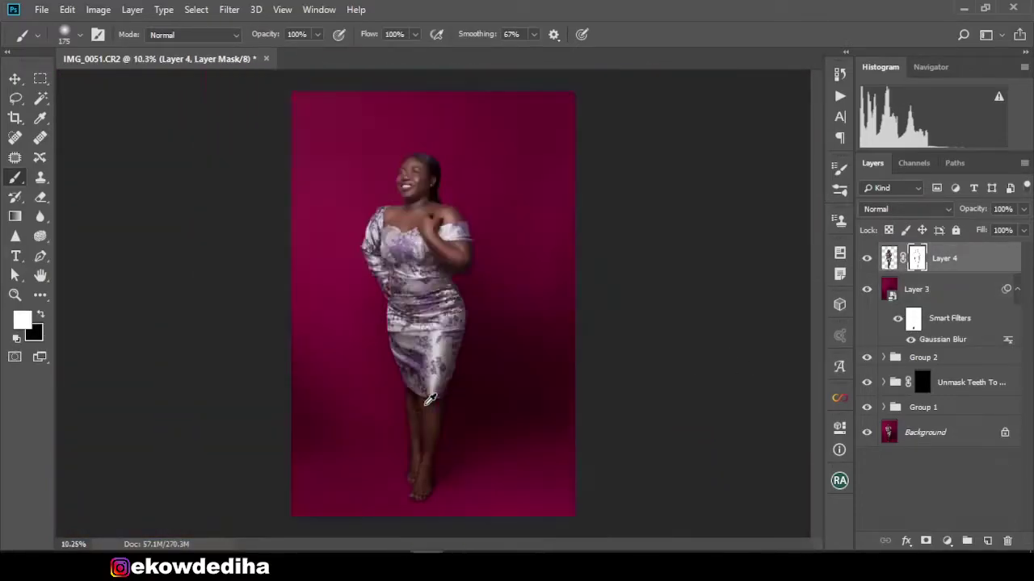
scroll(434, 261, "up", 2)
scroll(445, 211, "down", 3)
scroll(445, 211, "up", 1)
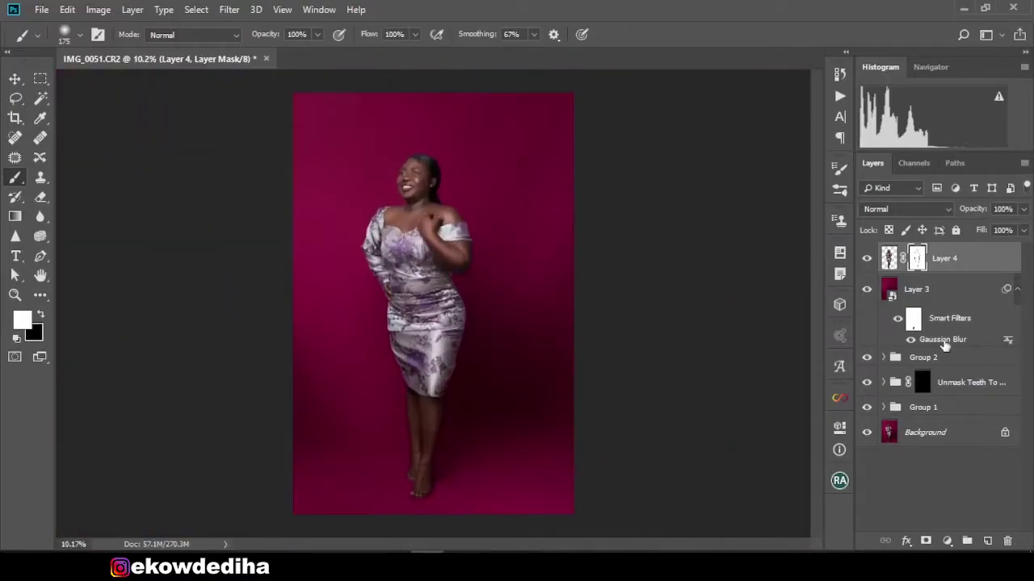
Reopen the backdrop's Gaussian Blur and confirm it with the radius unchanged.
double_click(942, 339)
left_click(736, 136)
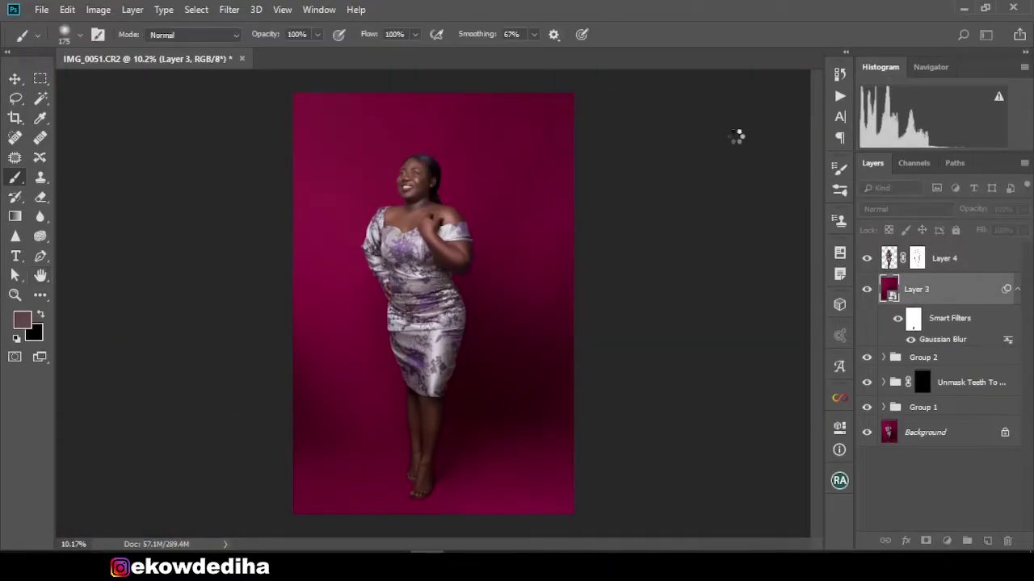
scroll(533, 333, "up", 3)
scroll(533, 334, "down", 2)
Duplicate the blurred backdrop Layer 3 as Layer 3 copy.
key("ctrl+j")
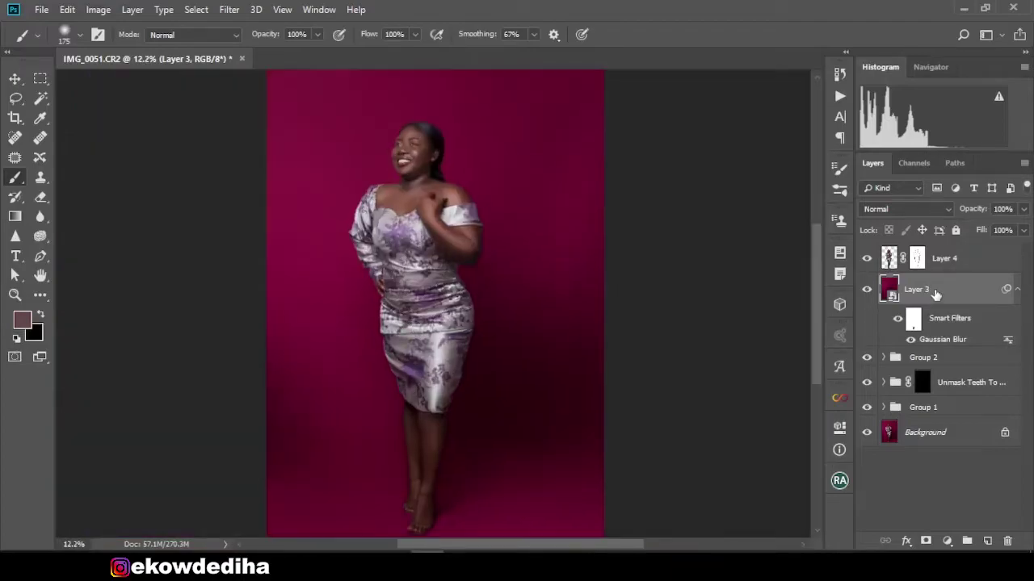
right_click(960, 299)
key("Escape")
scroll(461, 466, "up", 4)
scroll(446, 350, "up", 5)
Even out the backdrop around the feet on Layer 3 copy with the Patch tool and Mixer Brush.
key("j")
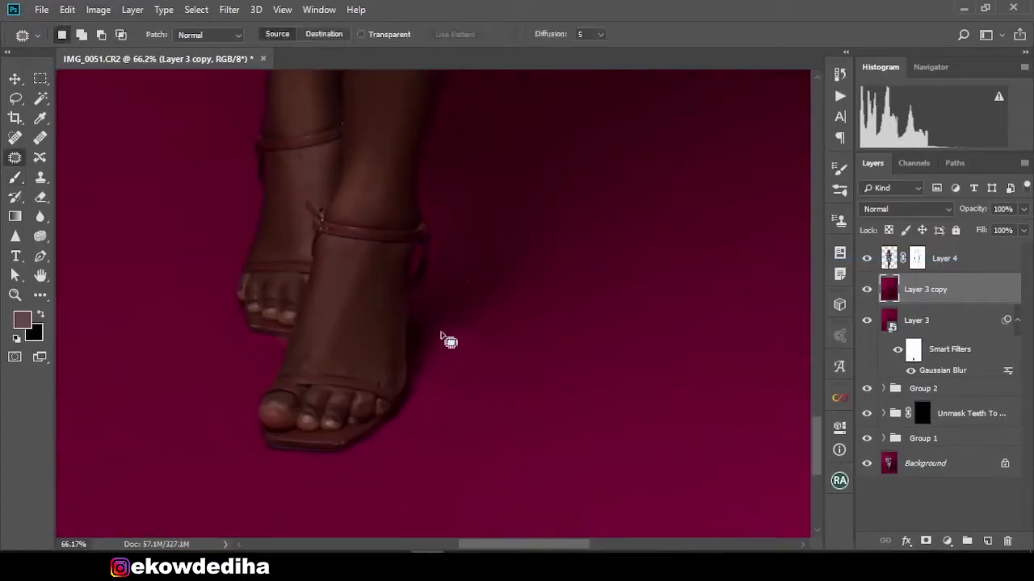
scroll(468, 298, "down", 3)
key("b")
scroll(452, 355, "down", 2)
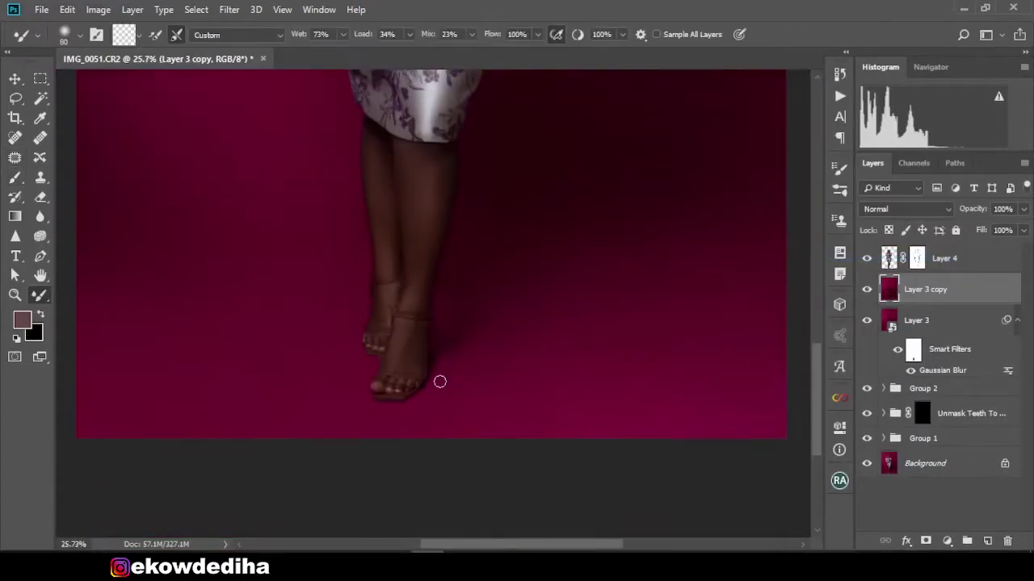
scroll(449, 340, "down", 2)
scroll(428, 436, "up", 4)
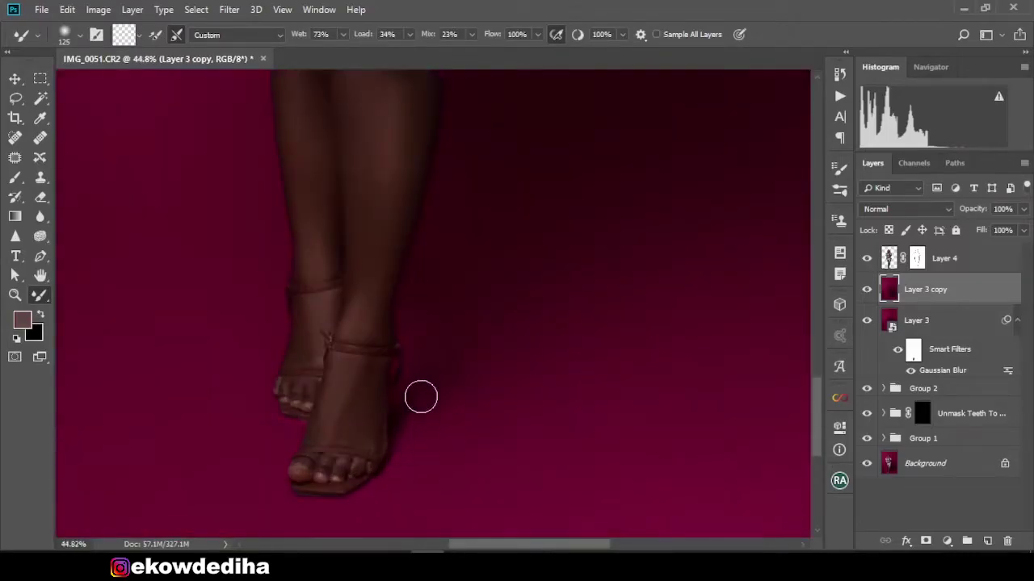
scroll(420, 397, "down", 2)
scroll(428, 395, "up", 2)
Make the figure Layer 4 the active layer.
key("alt+bracketright")
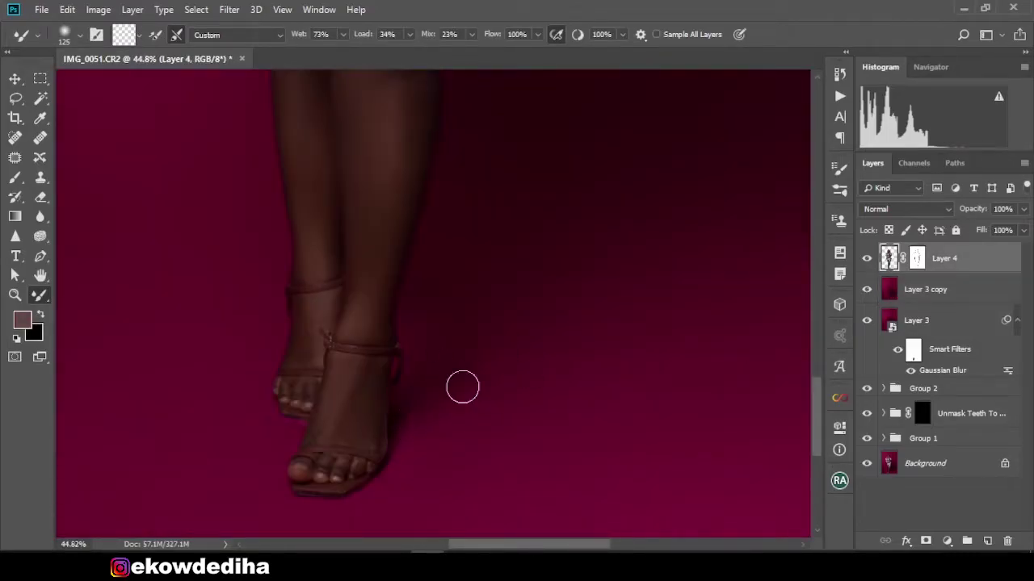
scroll(463, 387, "down", 4)
scroll(468, 364, "up", 1)
scroll(480, 299, "down", 2)
scroll(480, 299, "up", 1)
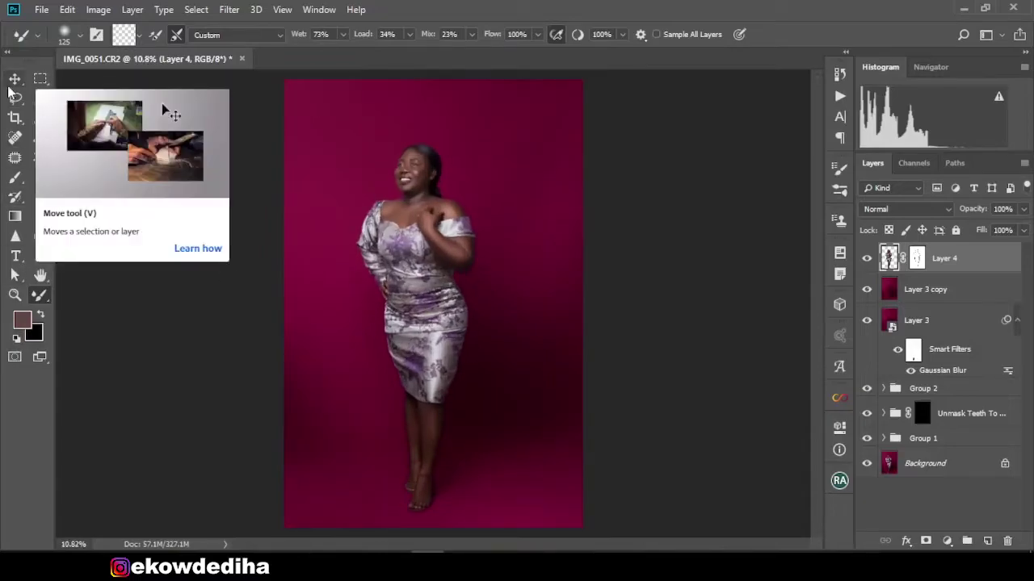
right_click(41, 294)
Draw a black rectangle across the backdrop at knee height and squash it to about half height.
left_click(89, 473)
key("alt+bracketleft")
left_click_drag(600, 418, 600, 419)
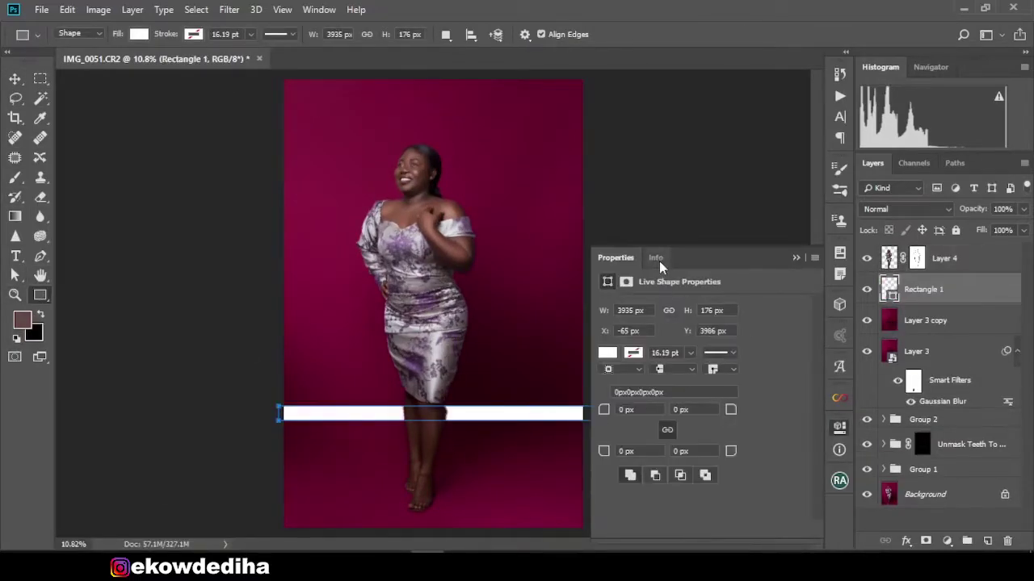
key("ctrl+BackSpace")
left_click(14, 79)
key("ctrl+t")
left_click_drag(440, 422, 440, 418)
key("Return")
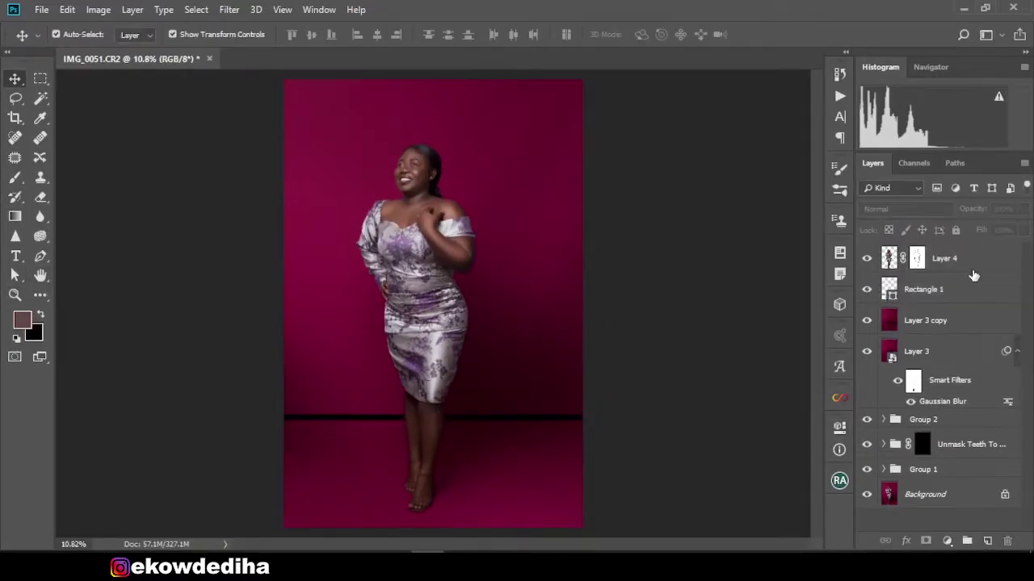
Rasterize the black rectangle layer so it can be blurred.
left_click(229, 9)
left_click(460, 244)
key("Return")
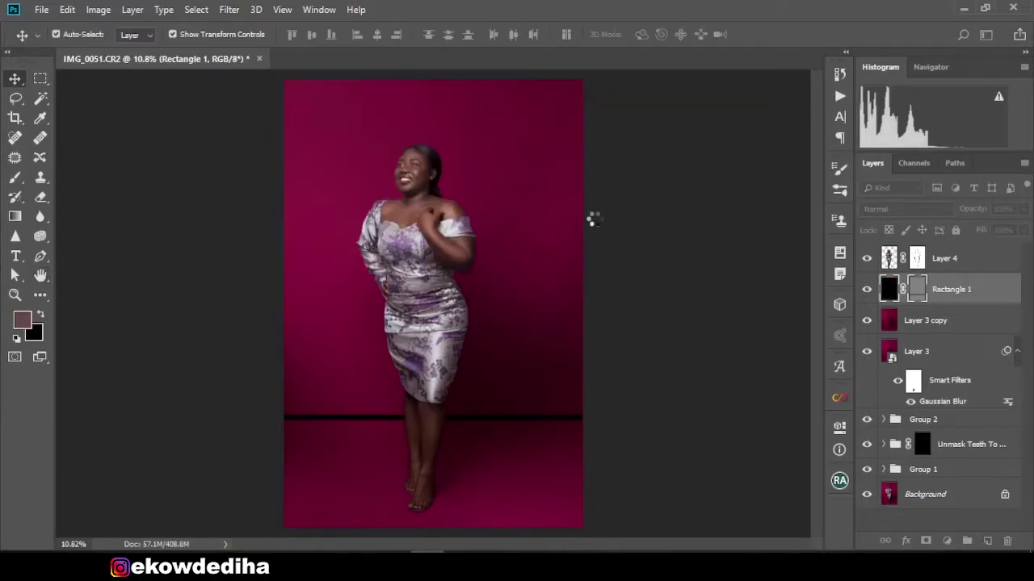
right_click(916, 289)
left_click(937, 296)
key("ctrl+z")
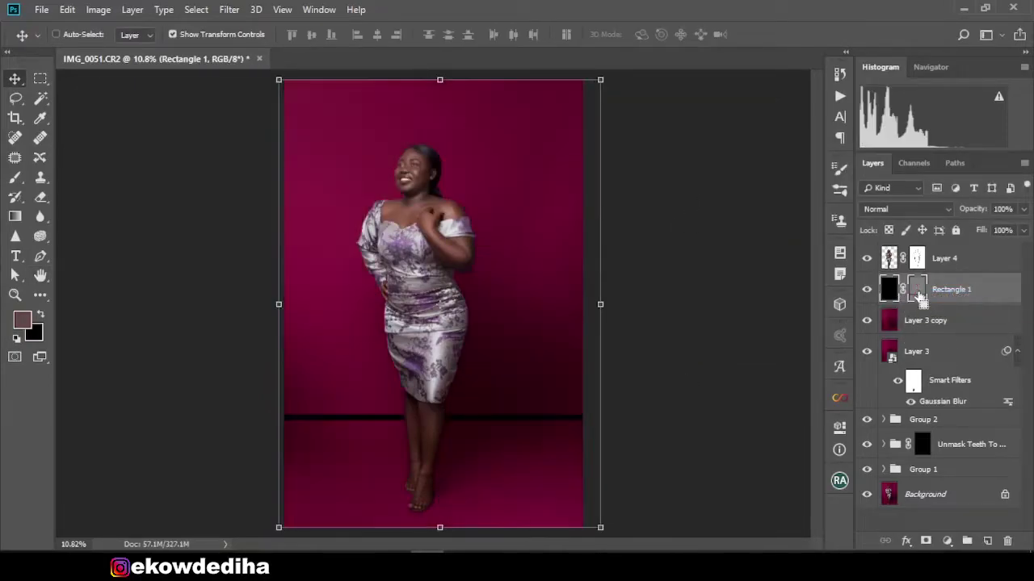
right_click(953, 289)
left_click(796, 202)
Blur the rasterized rectangle with a 48.4 px Gaussian Blur.
left_click(229, 9)
left_click(452, 237)
mouse_move(646, 345)
left_mouse_down()
mouse_move(607, 351)
mouse_move(629, 355)
left_mouse_up()
key("Return")
Tilt the blurred band slightly and stretch it wider past the image edges.
key("ctrl+t")
key("Return")
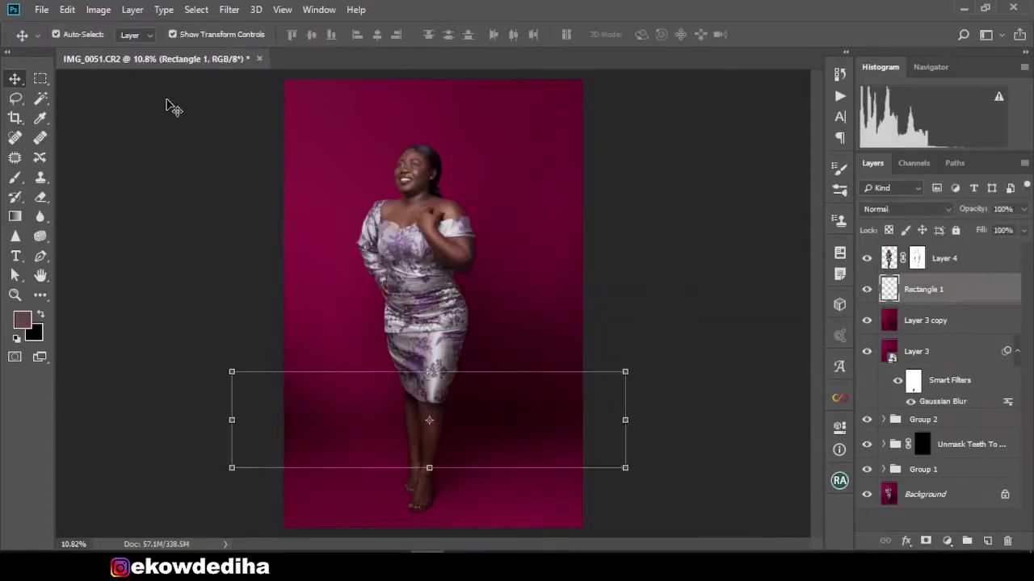
key("ctrl+t")
left_click_drag(622, 417, 662, 356)
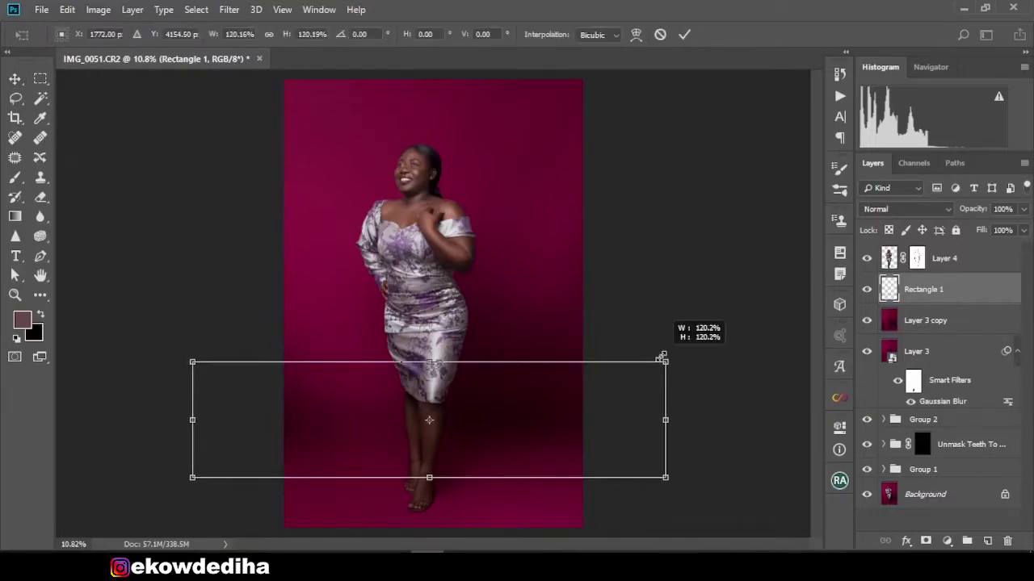
key("Return")
Paint on Layer 4's mask with a soft brush in default black and white.
left_click(917, 257)
key("b")
key("d")
scroll(470, 249, "up", 3)
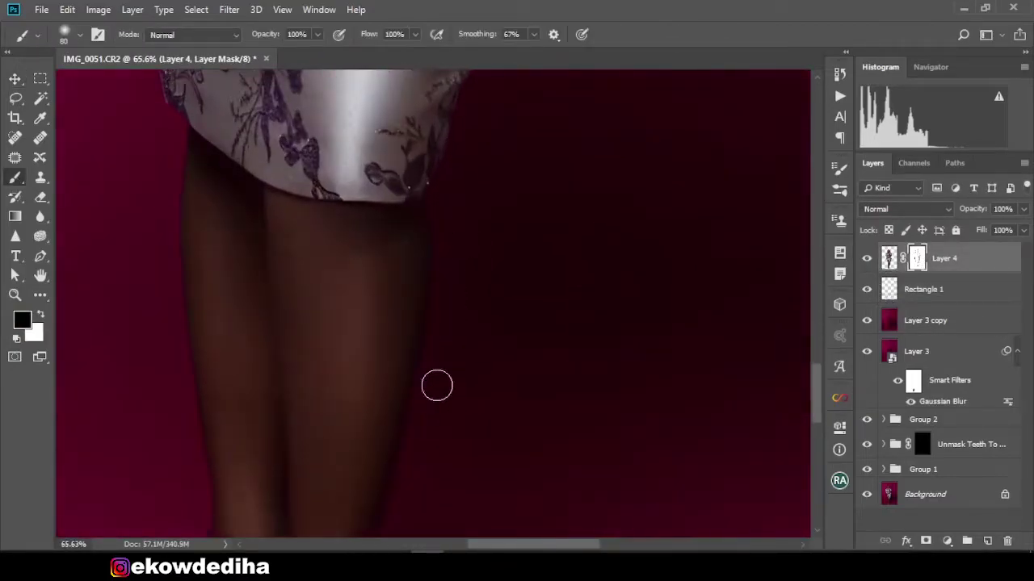
scroll(437, 385, "down", 5)
scroll(460, 404, "up", 3)
scroll(423, 459, "up", 1)
scroll(485, 323, "down", 5)
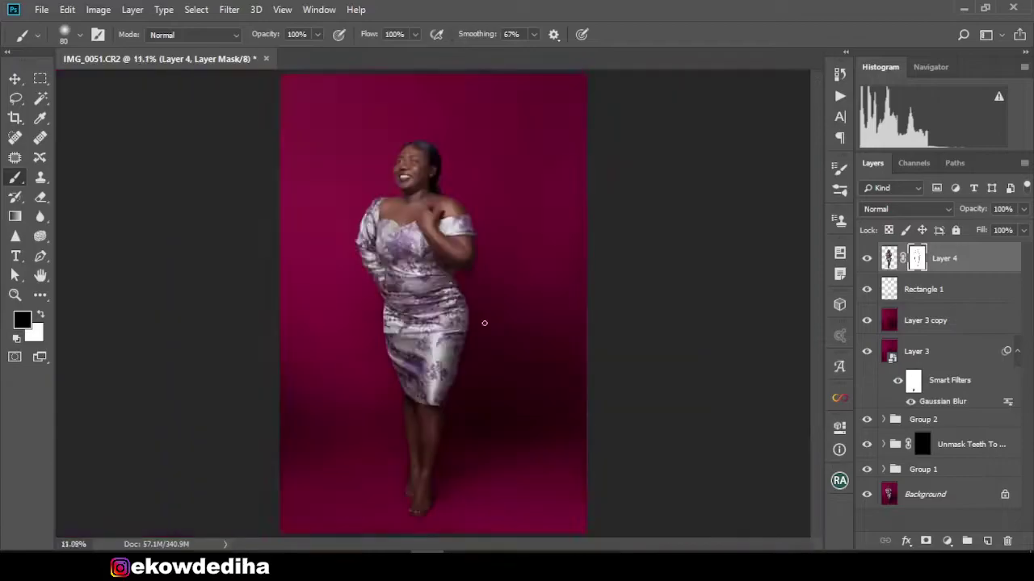
scroll(484, 322, "down", 2)
scroll(489, 316, "up", 1)
Blend the Layer 3 copy backdrop around the legs with the Mixer Brush, then select Rectangle 1.
left_click(924, 321)
left_click(41, 295)
left_click(105, 396)
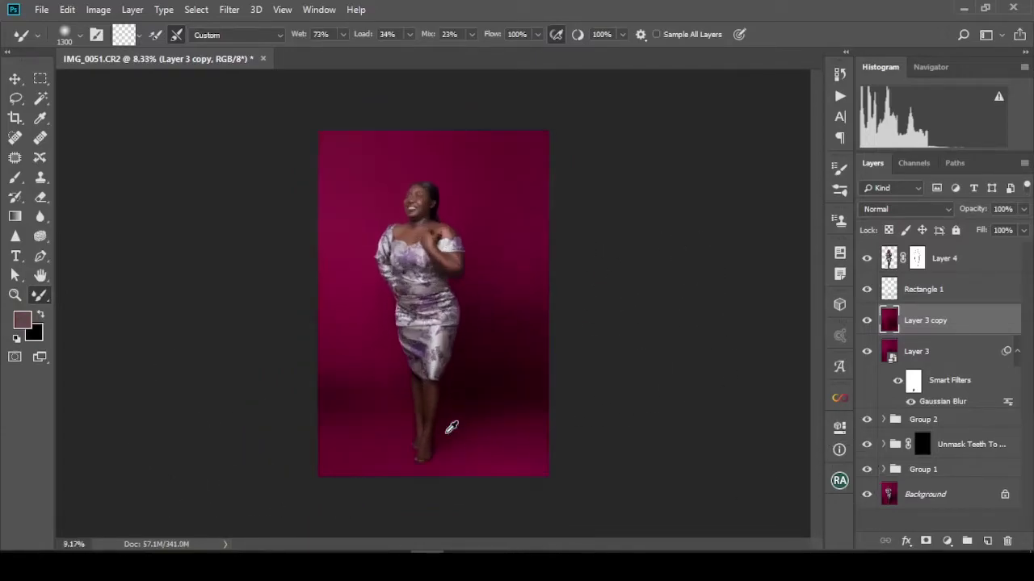
scroll(439, 343, "up", 2)
left_click(923, 289)
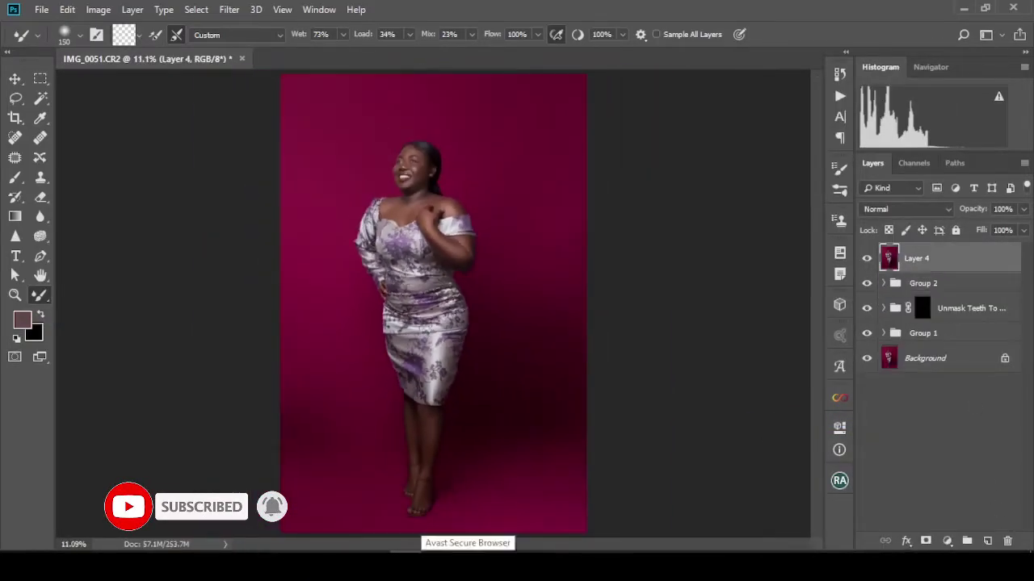
Push in the woman's waist and hips with Liquify's Forward Warp using a smaller brush.
scroll(431, 288, "down", 1)
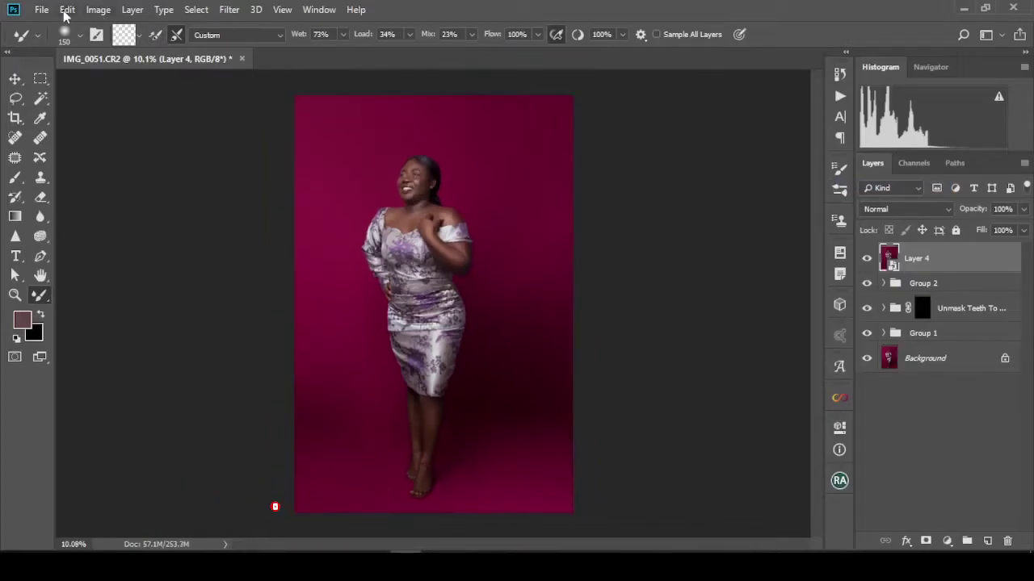
left_click(229, 10)
left_click(264, 127)
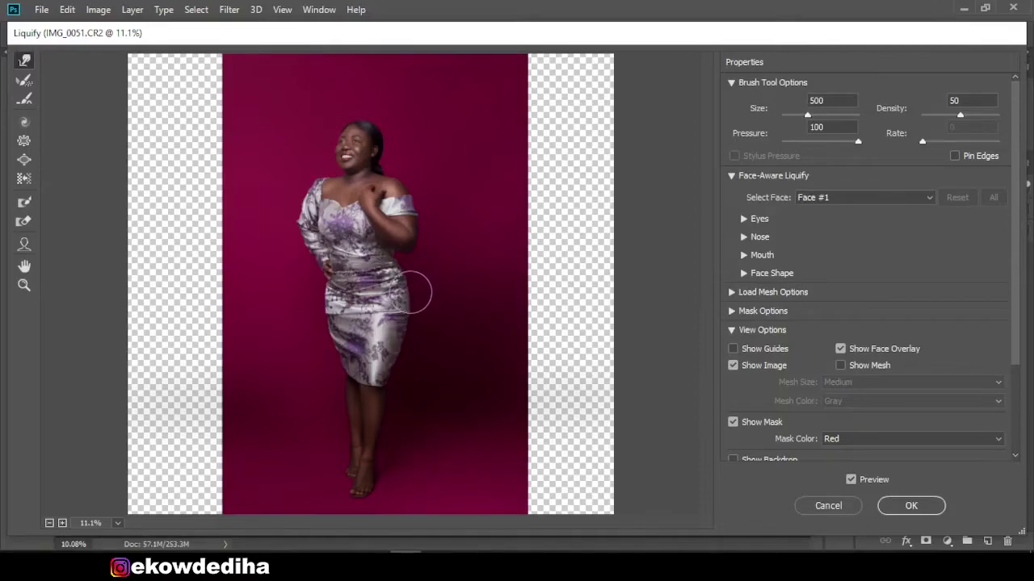
key("bracketleft")
scroll(356, 290, "up", 3, "alt")
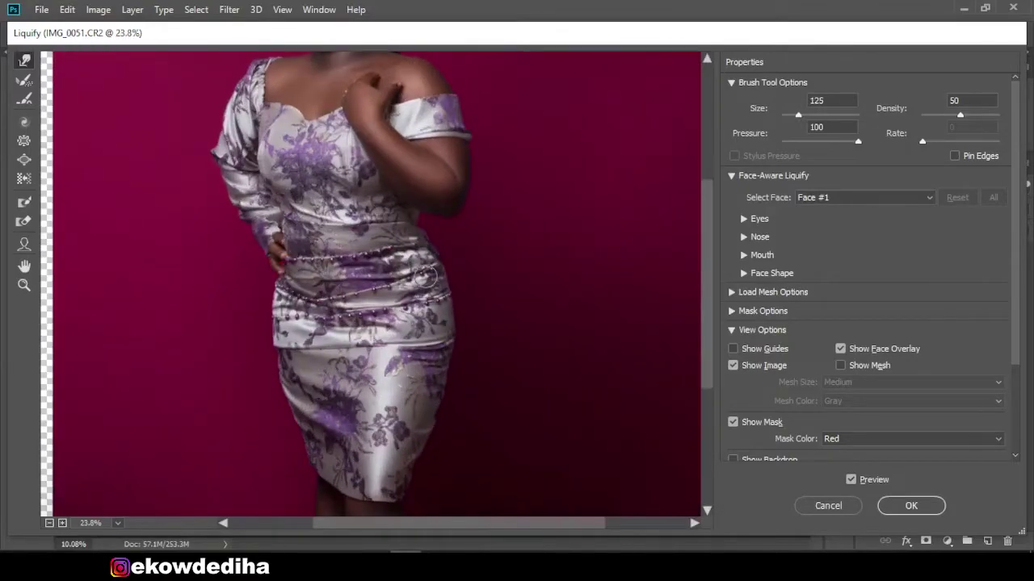
scroll(412, 262, "down", 3, "alt")
scroll(404, 267, "up", 3, "alt")
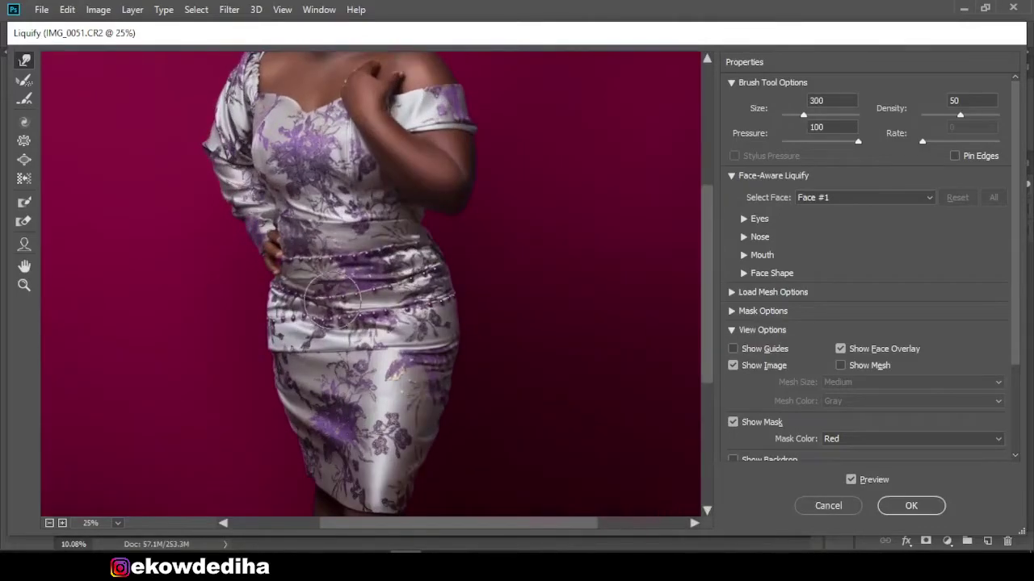
scroll(331, 299, "down", 3, "alt")
left_click(911, 505)
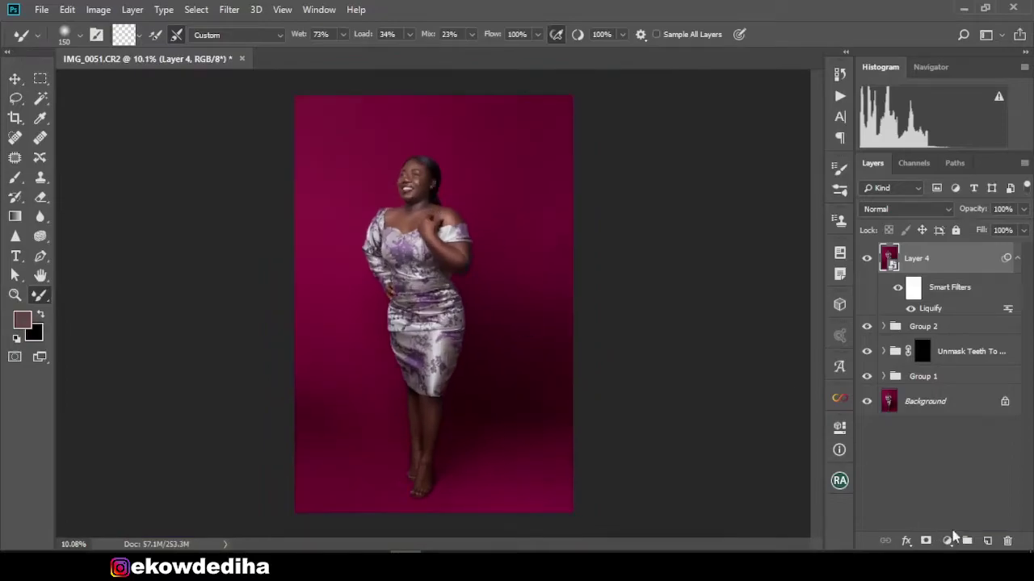
Add a Curves adjustment bent upward to brighten the image, then add a Levels adjustment.
left_click(947, 541)
left_click(937, 359)
left_click_drag(708, 431, 709, 412)
left_click_drag(663, 476, 623, 458)
left_click(947, 541)
left_click(936, 341)
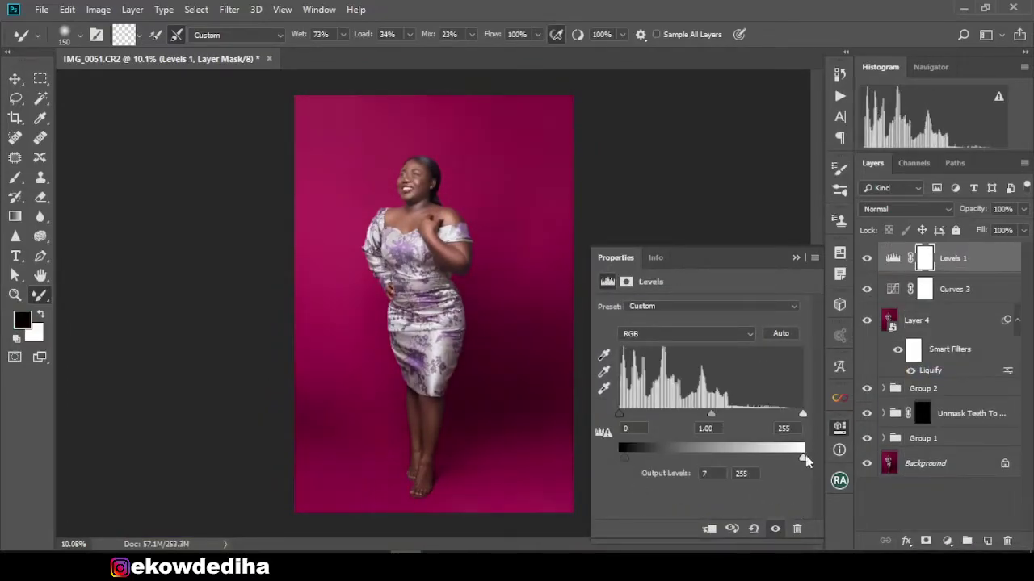
right_click(696, 370)
Add Selective Color, lowering black in Blacks and shifting shadows toward magenta, then target Neutrals.
left_click(947, 540)
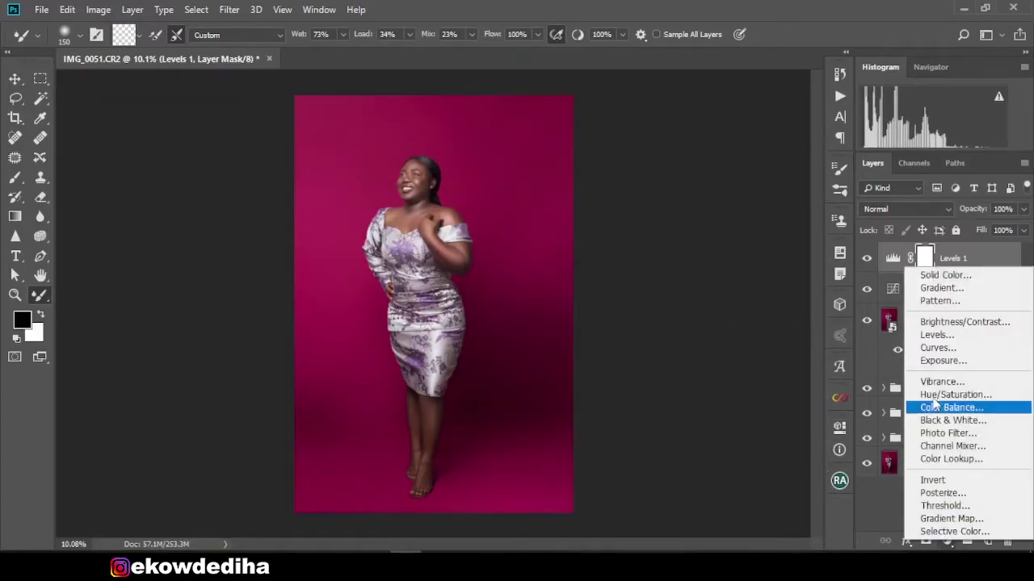
left_click(953, 531)
left_click(716, 324)
left_click(688, 432)
left_click_drag(701, 446, 692, 447)
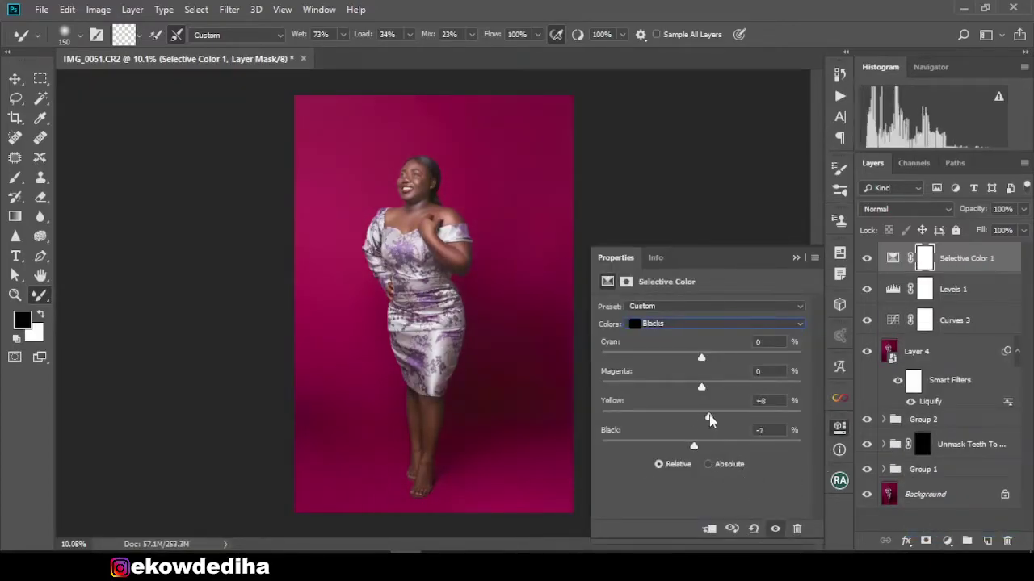
left_click_drag(701, 389, 711, 388)
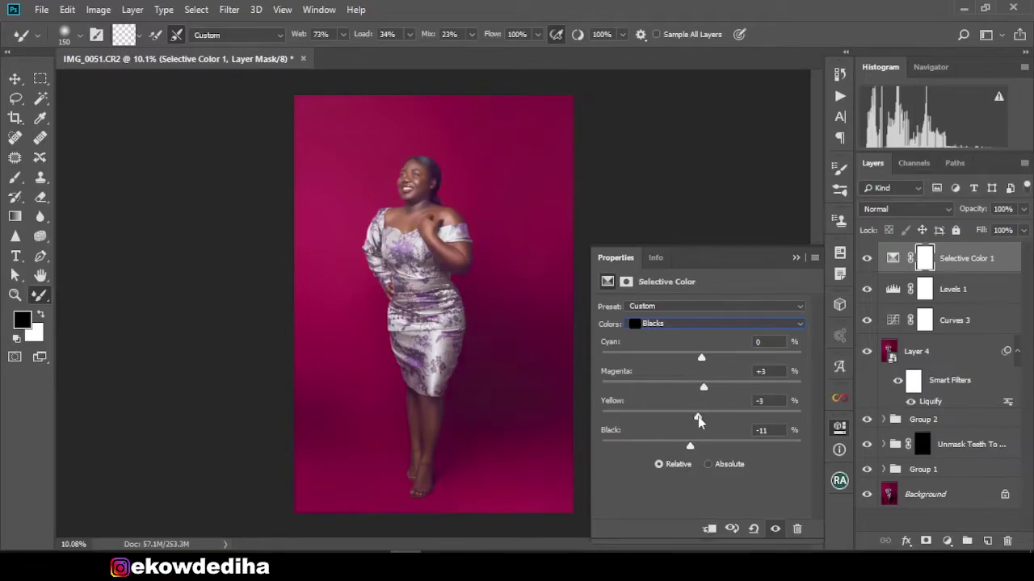
left_click(716, 323)
left_click(703, 421)
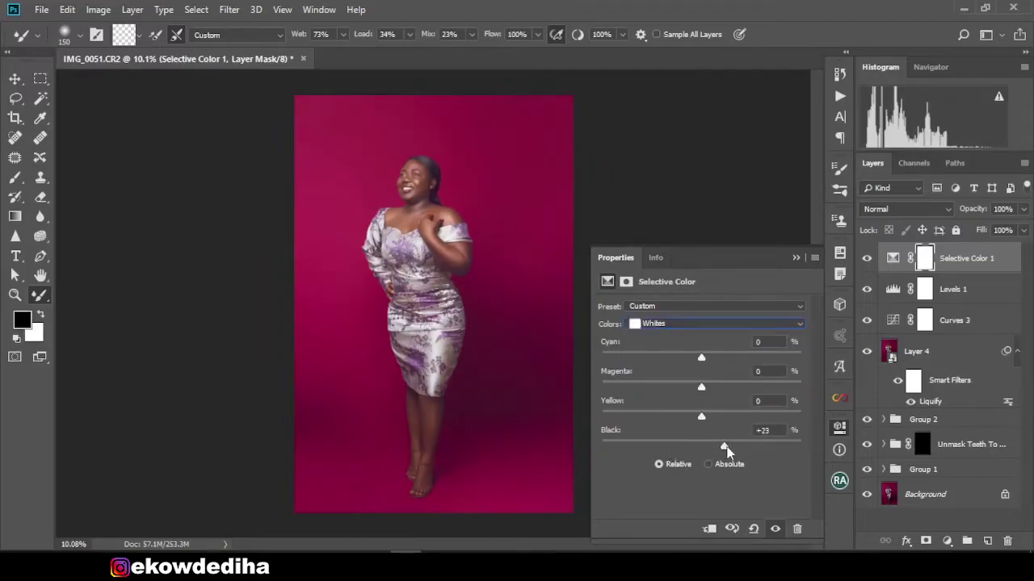
Adjust Selective Color Reds: reduce cyan and add black, then view the whole graded image.
left_click(716, 324)
left_click(662, 330)
left_click_drag(701, 358, 733, 358)
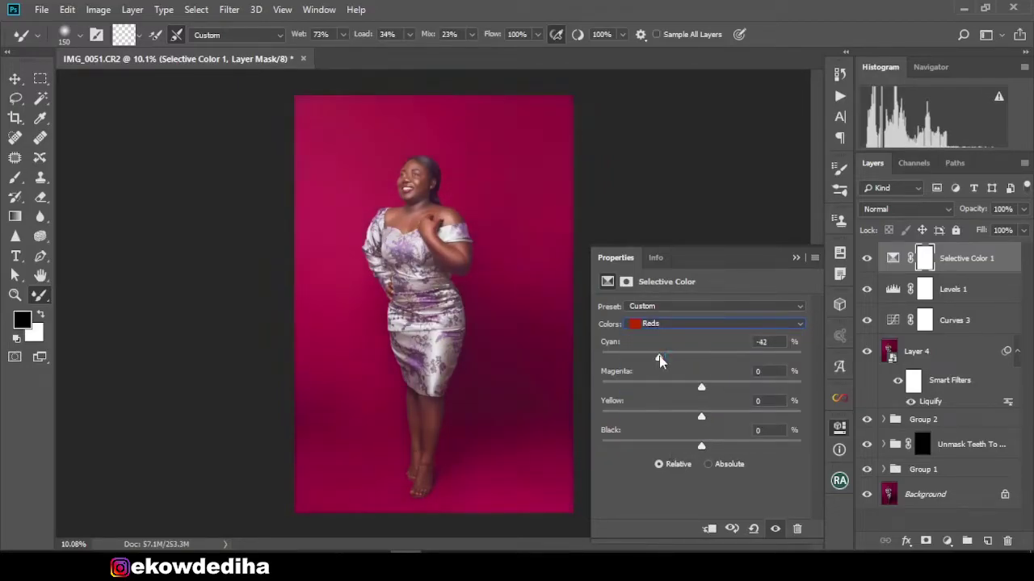
left_click_drag(659, 358, 668, 358)
left_click_drag(701, 446, 723, 446)
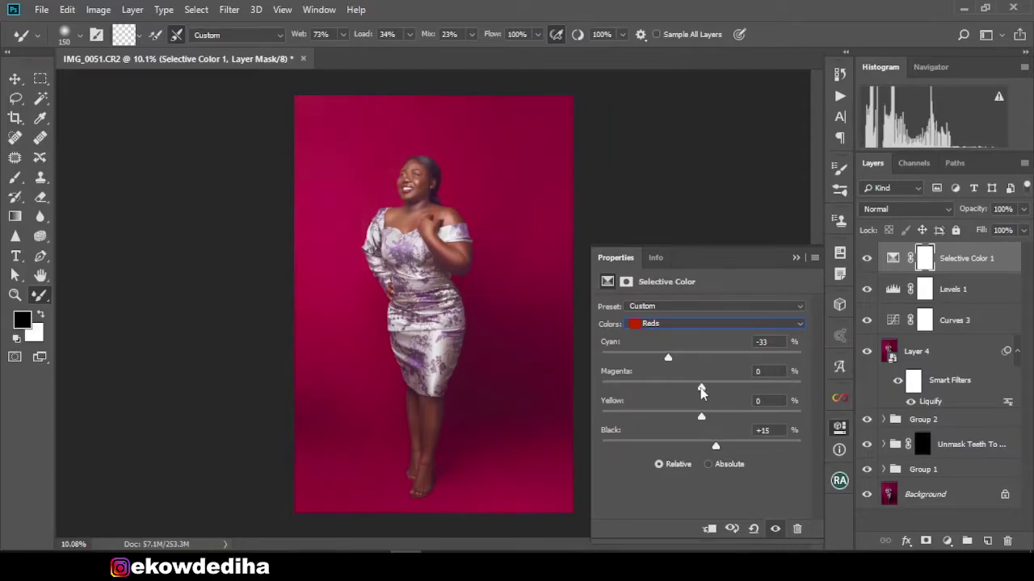
left_click(795, 257)
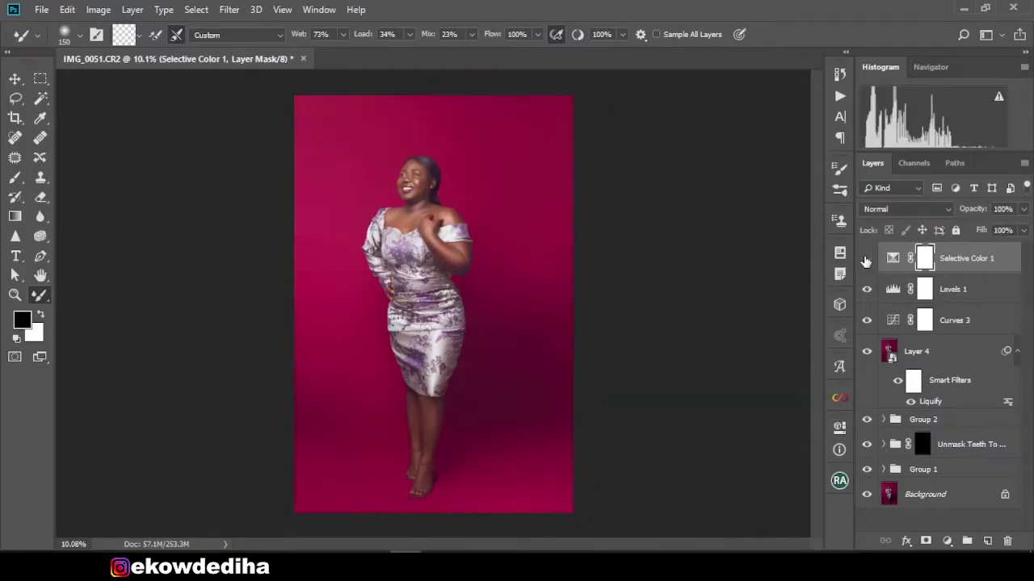
right_click(652, 346)
key("Escape")
scroll(458, 317, "up", 5)
key("ctrl+0")
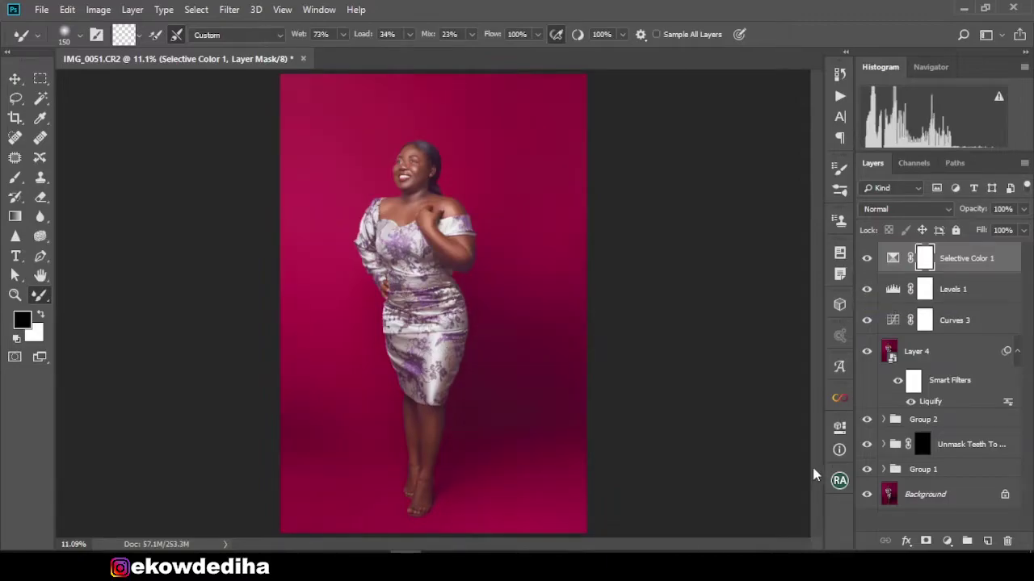
key("ctrl+minus")
Group the three adjustments into Group 3 and rasterize Layer 4's Liquify smart filter.
left_click(953, 320, "shift")
key("ctrl+g")
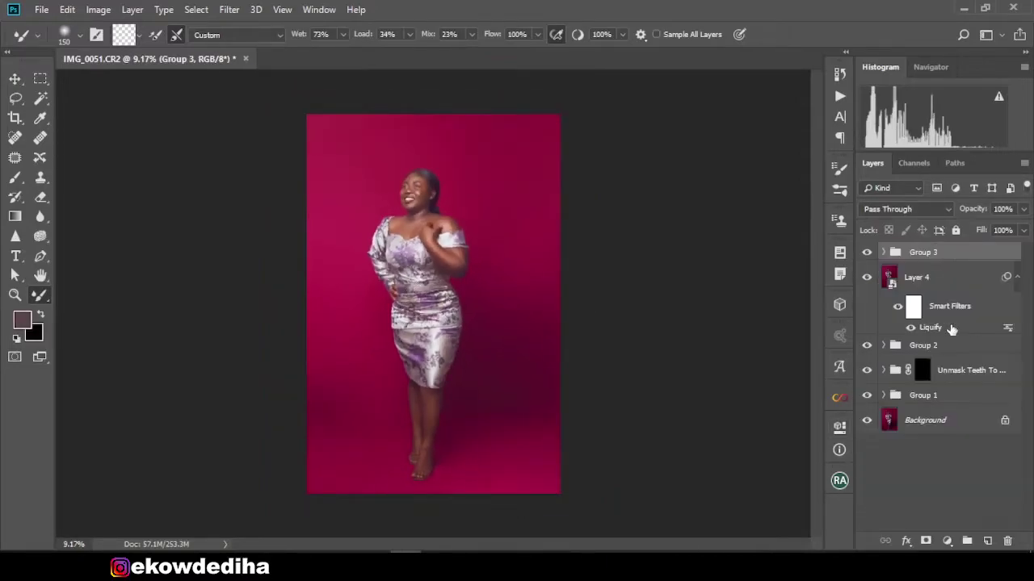
left_click(866, 252)
left_click(867, 252)
left_click(929, 279)
right_click(929, 286)
left_click(787, 253)
Crop the canvas to a 4:5 frame with the figure repositioned.
key("c")
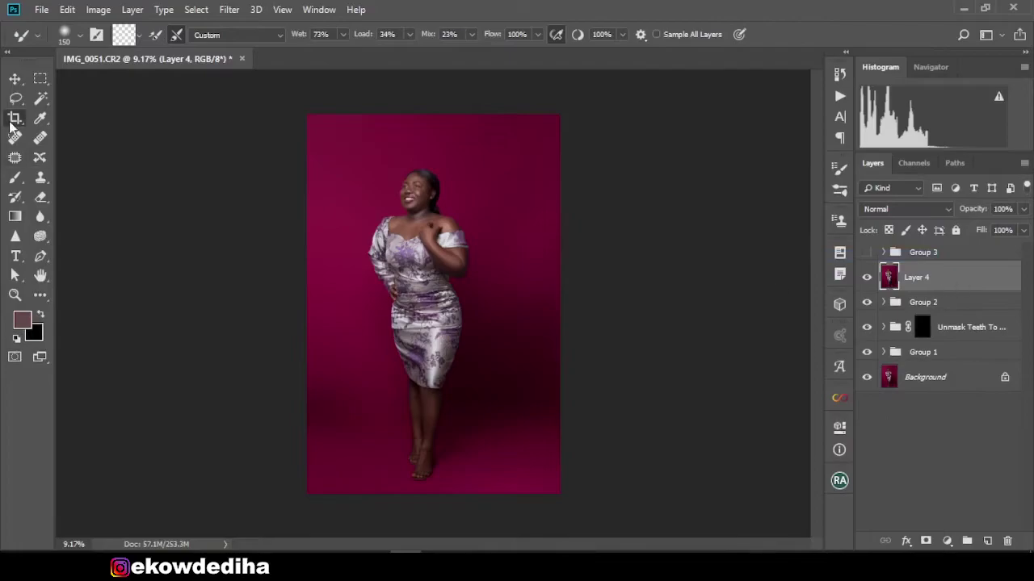
left_click_drag(565, 146, 576, 125)
left_click_drag(479, 291, 460, 305)
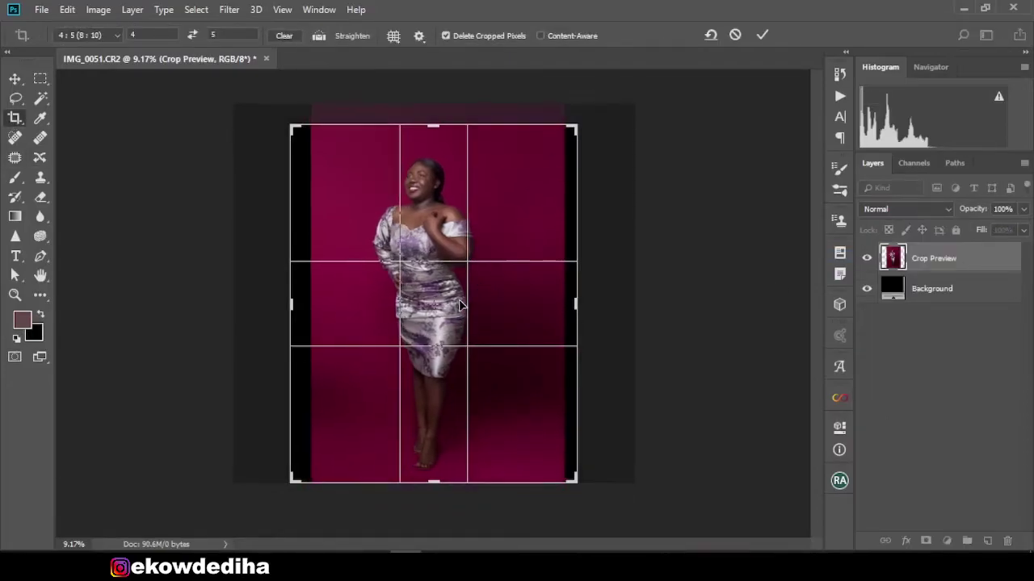
left_click(761, 35)
Stretch the left and right backdrop strips outward over the empty black edges.
key("m")
left_click_drag(290, 125, 372, 482)
key("ctrl+t")
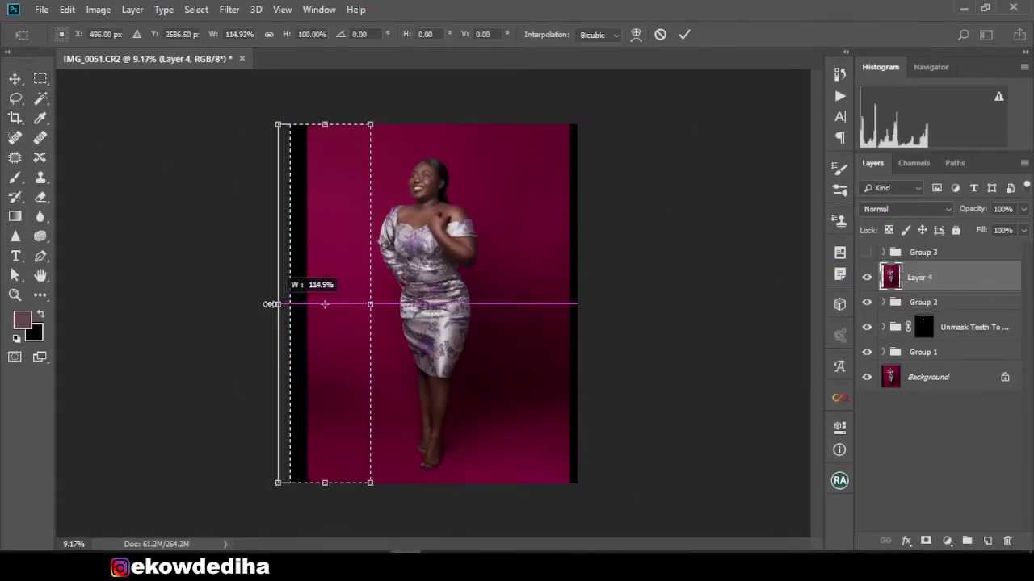
left_click_drag(290, 303, 270, 303)
key("Return")
left_click_drag(578, 123, 487, 485)
key("ctrl+t")
left_click_drag(576, 303, 603, 304)
key("Return")
Show the colour-grade group again and make the area around the canvas white.
left_click(867, 252)
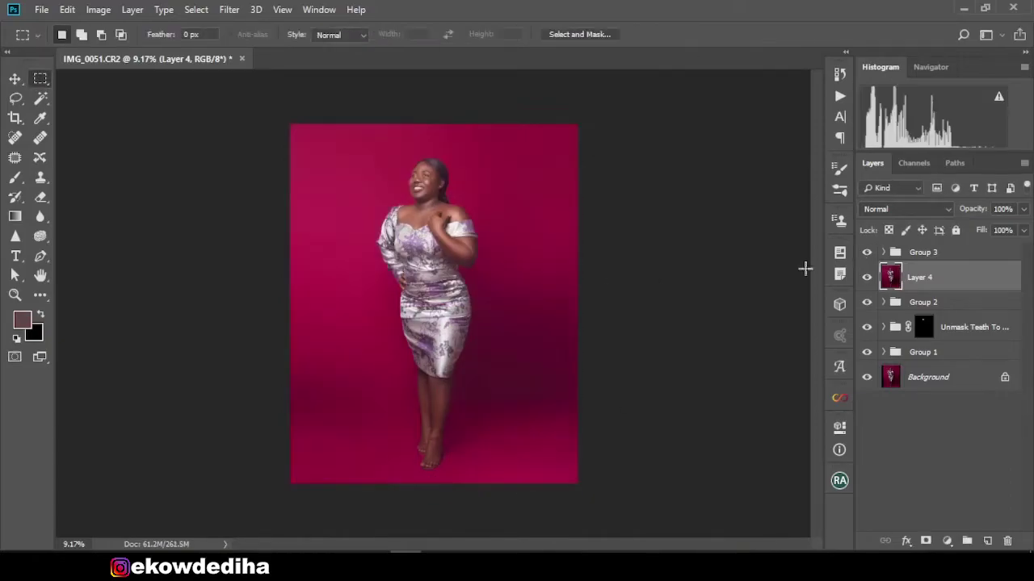
key("ctrl+0")
right_click(685, 356)
left_click(702, 426)
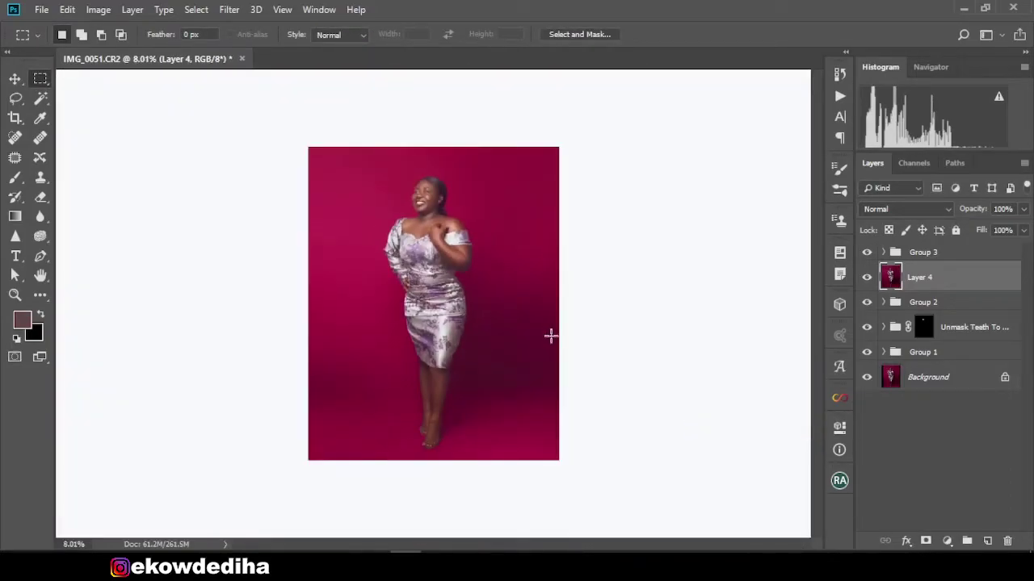
key("alt+bracketright")
left_click(946, 541)
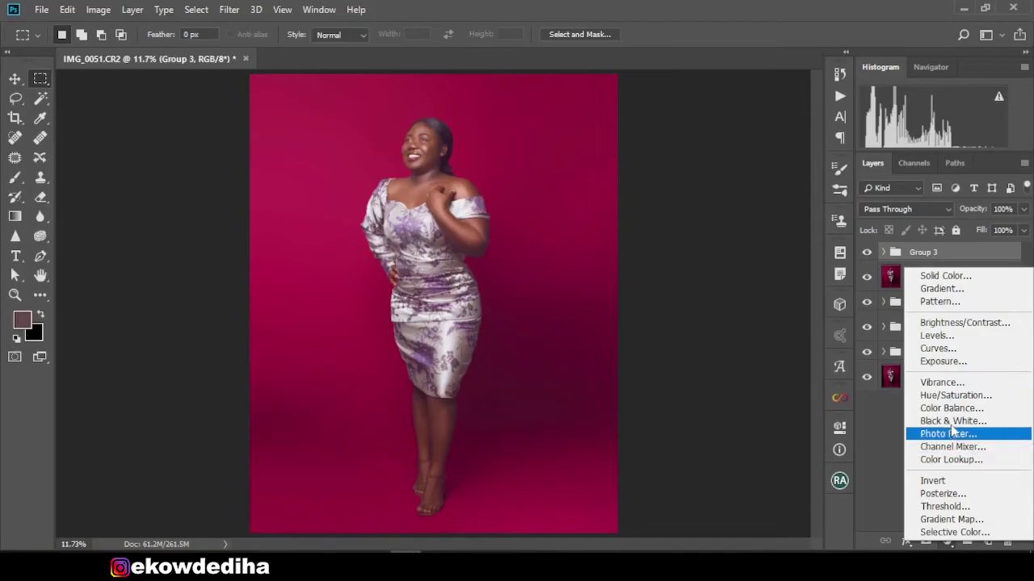
Add a Color Balance adjustment with midtones Green +4 and Blue +2.
left_click(951, 407)
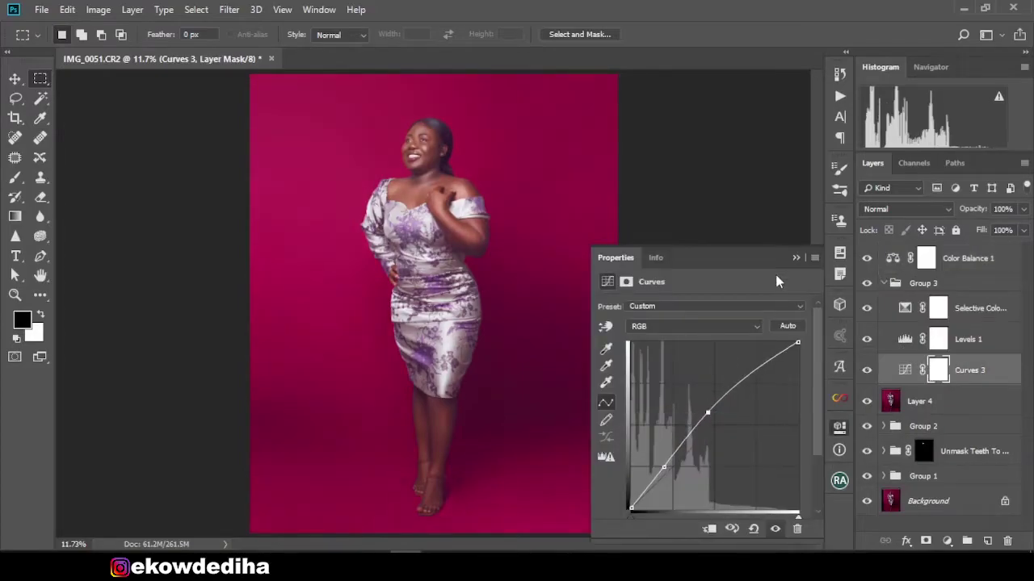
scroll(458, 392, "down", 1)
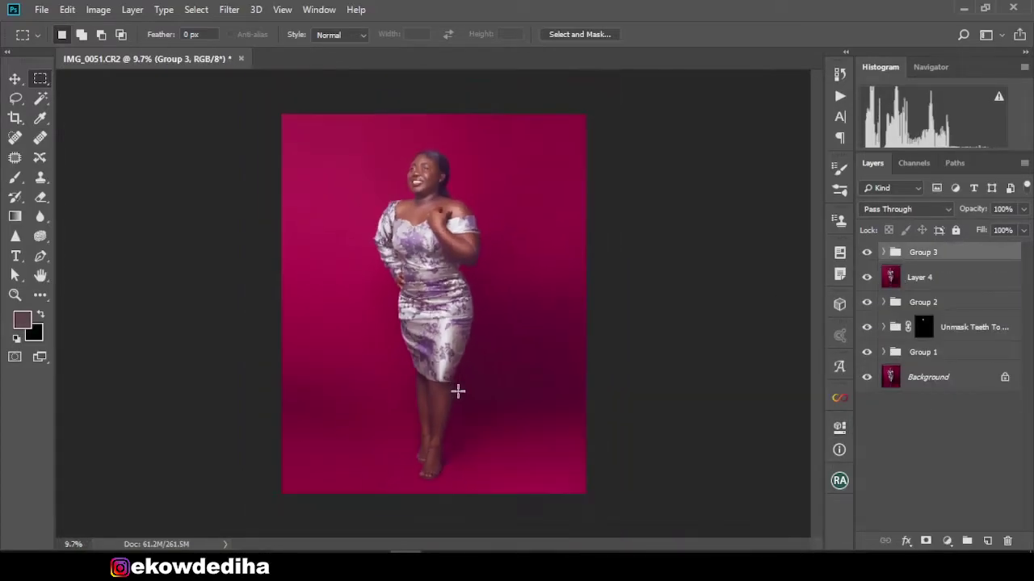
Apply Retouching Academy's high-pass Sharpen Image overlay, then open Save for Web.
left_click(840, 72)
left_click(775, 134)
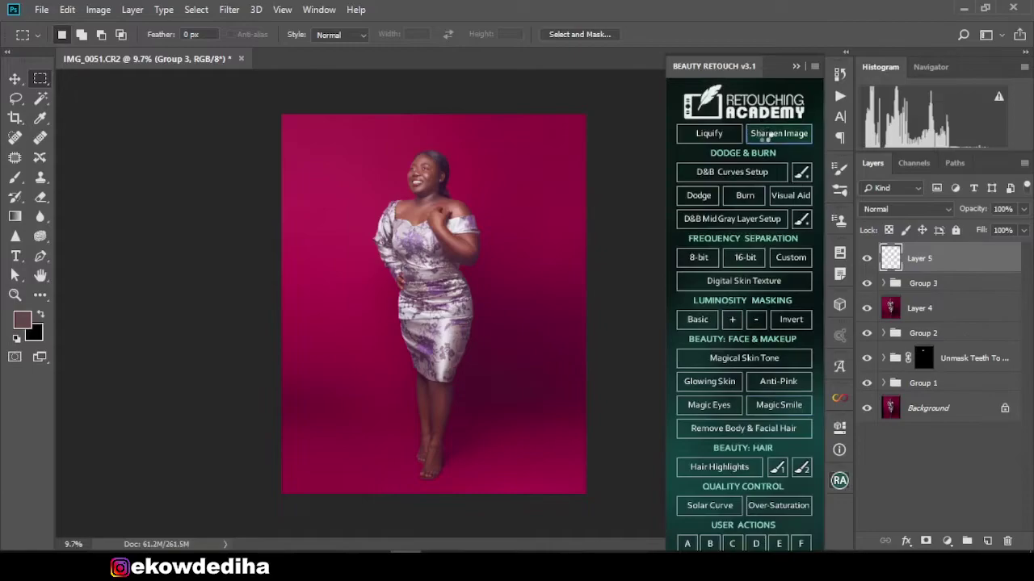
scroll(690, 380, "up", 3)
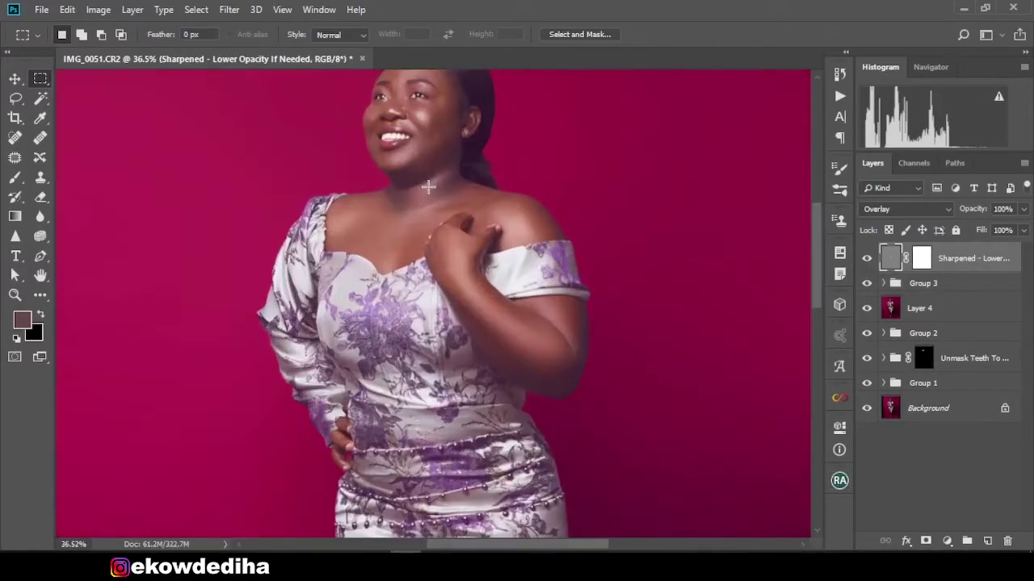
scroll(690, 379, "down", 3)
key("ctrl+alt+shift+s")
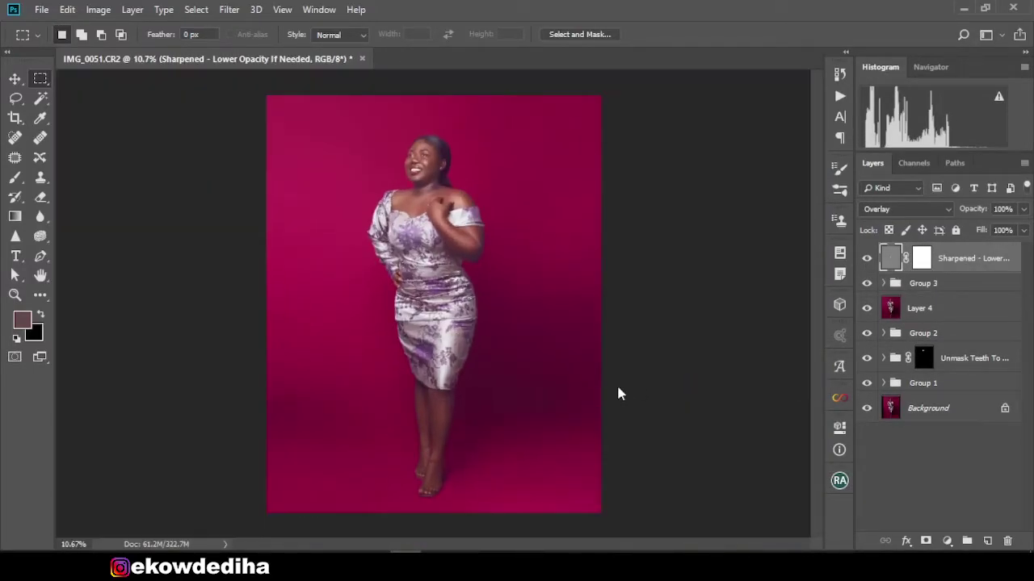